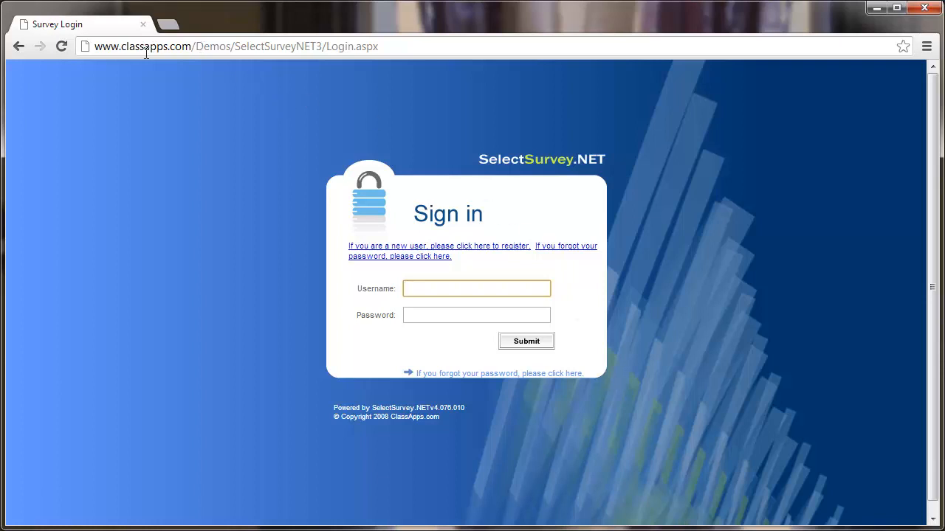
Log in to the ClassApps demo site with the admin username and password
{"action": "left_click_drag", "start_coordinate": [121, 47], "coordinate": [191, 49]}
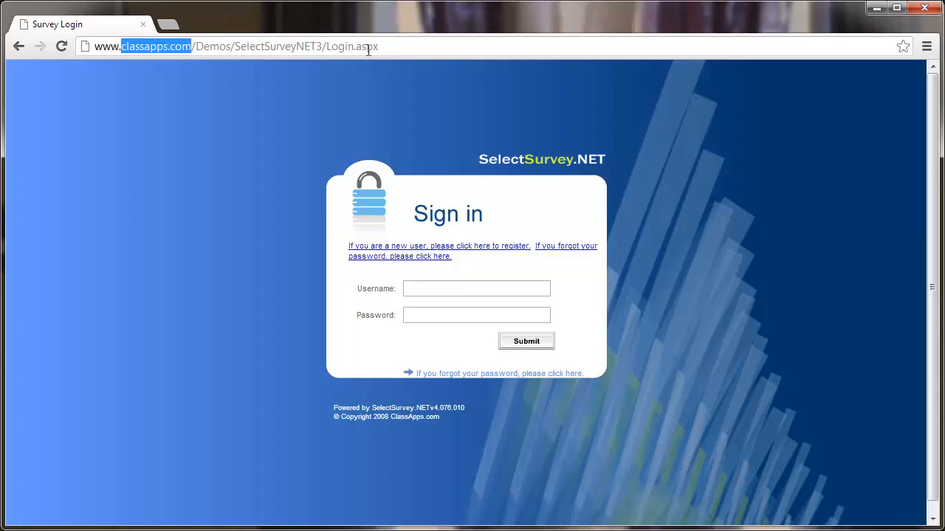
{"action": "left_click", "coordinate": [200, 147]}
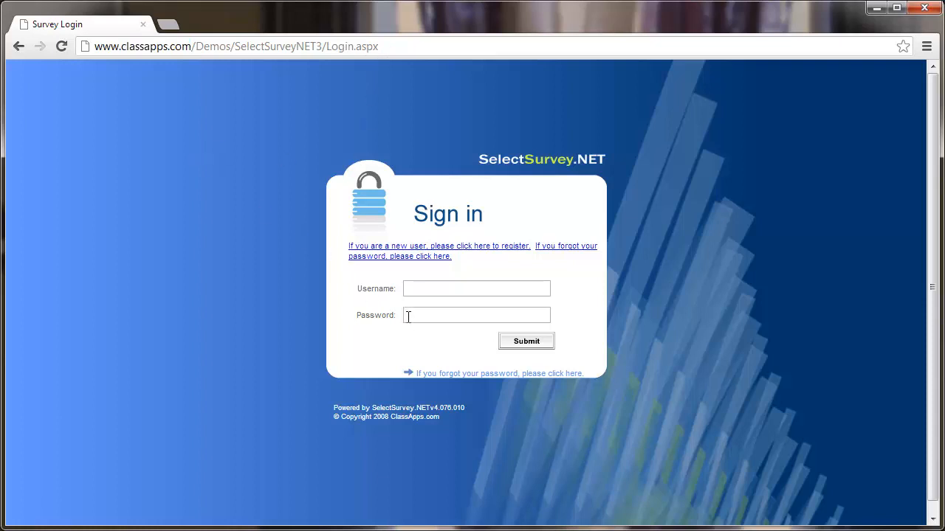
{"action": "left_click", "coordinate": [443, 289]}
{"action": "type", "text": "admin"}
{"action": "key", "text": "Tab"}
{"action": "type", "text": "admin"}
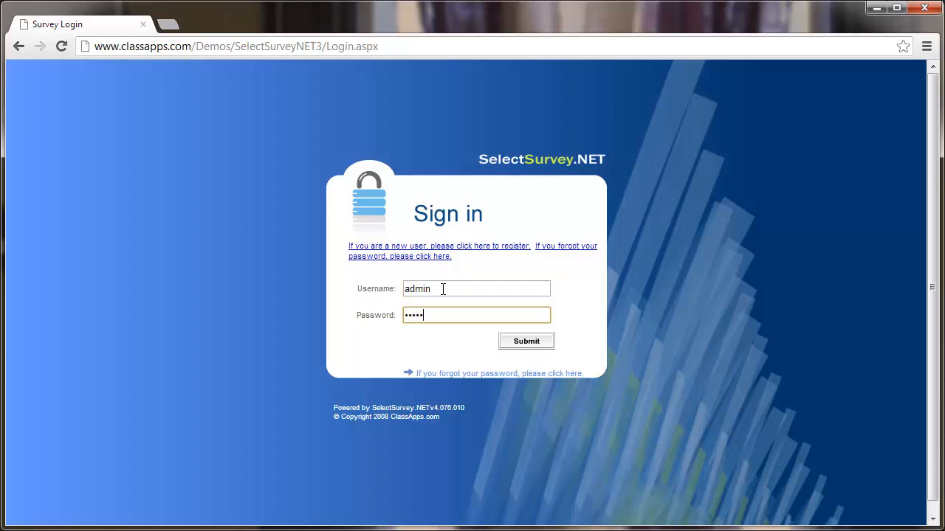
{"action": "left_click", "coordinate": [528, 344]}
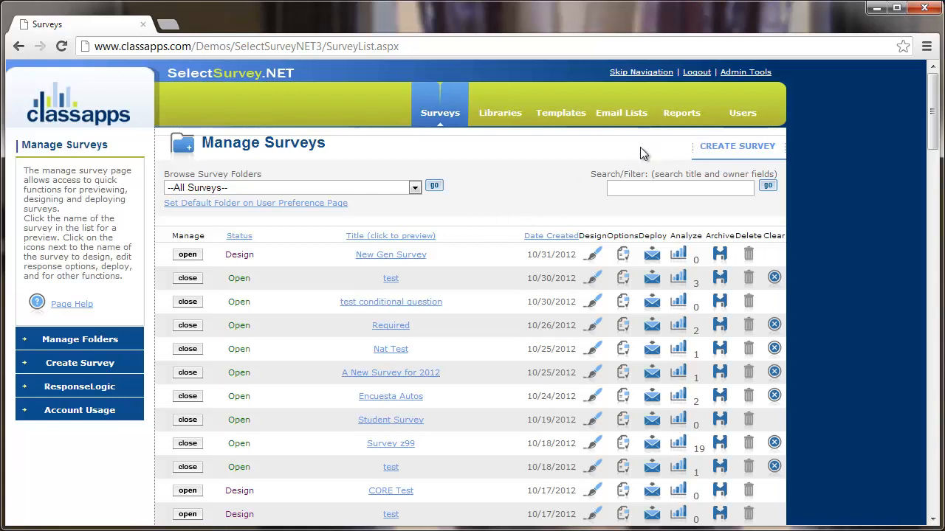
Start creating a new survey from the Manage Surveys list
{"action": "left_click", "coordinate": [753, 158]}
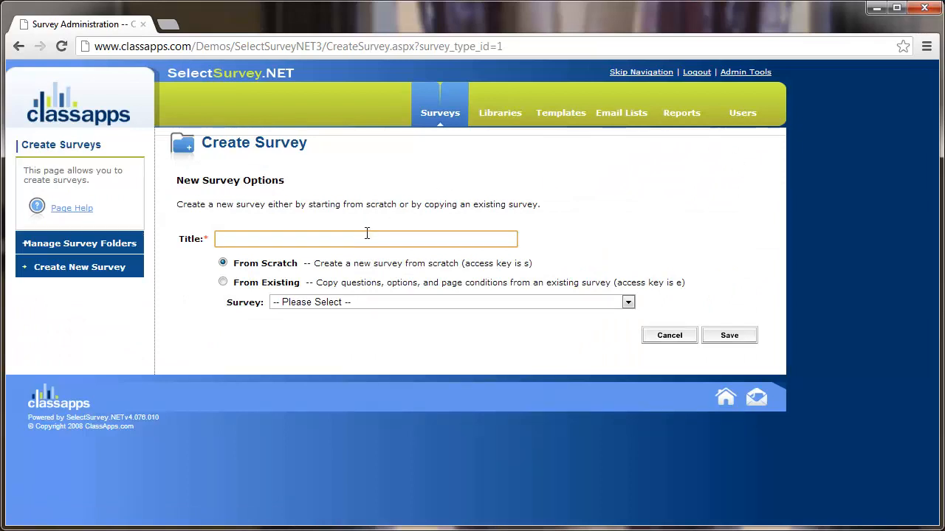
Title the survey 'ClassApps Training 1' and keep it set to build From Scratch
{"action": "left_click", "coordinate": [367, 234]}
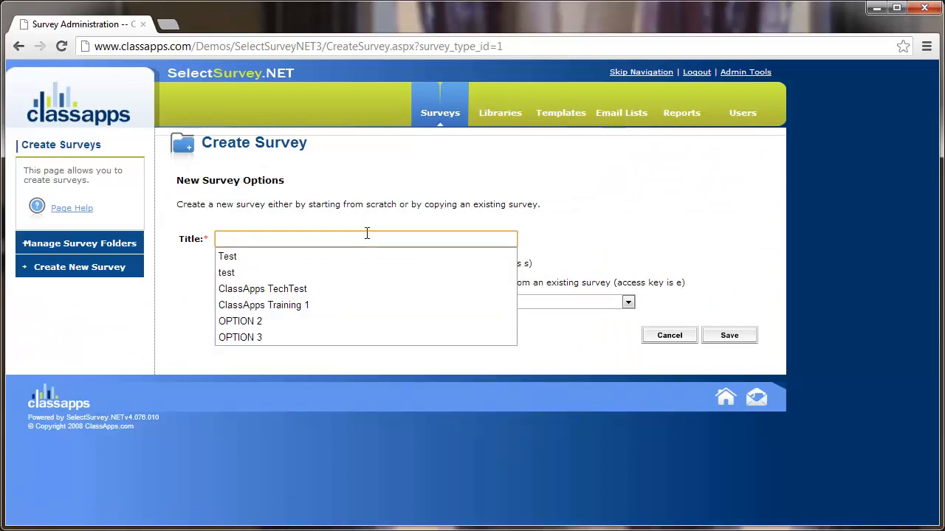
{"action": "left_click", "coordinate": [328, 304]}
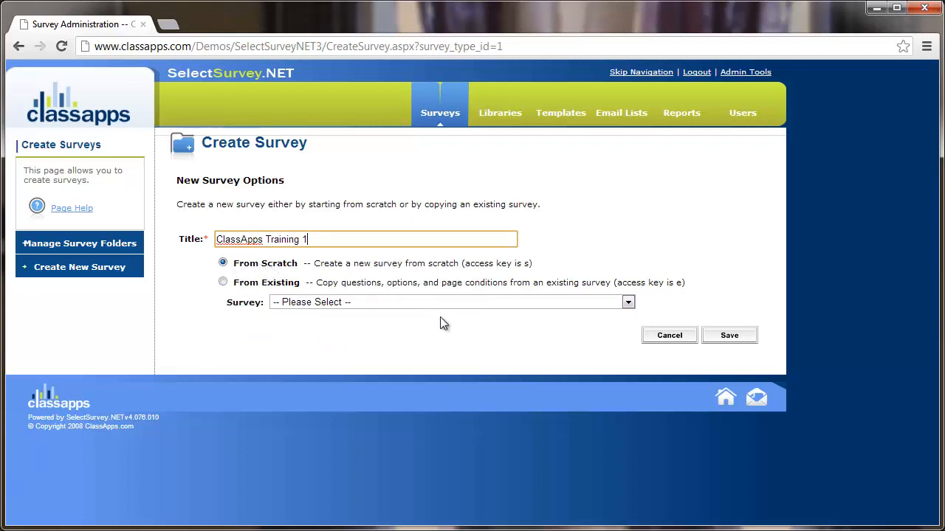
{"action": "left_click", "coordinate": [254, 284]}
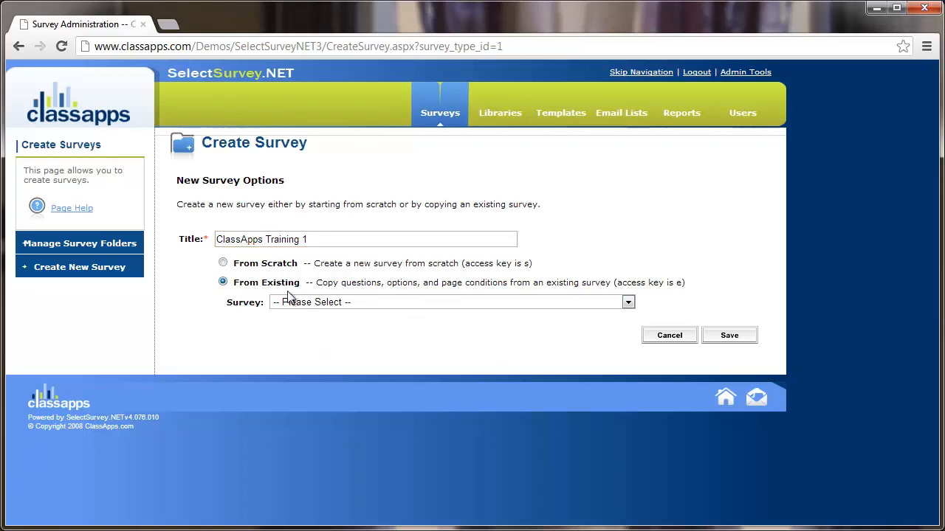
{"action": "left_click", "coordinate": [338, 303]}
{"action": "key", "text": "Escape"}
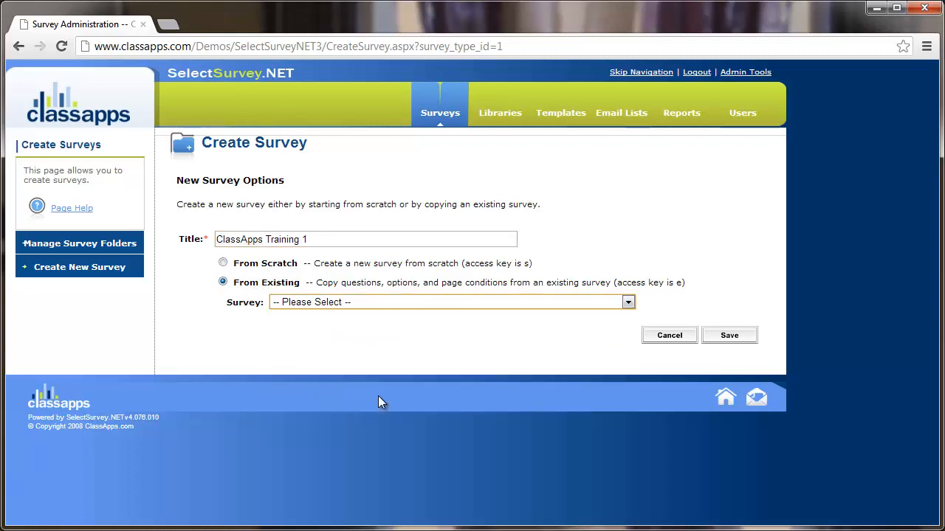
{"action": "left_click", "coordinate": [282, 269]}
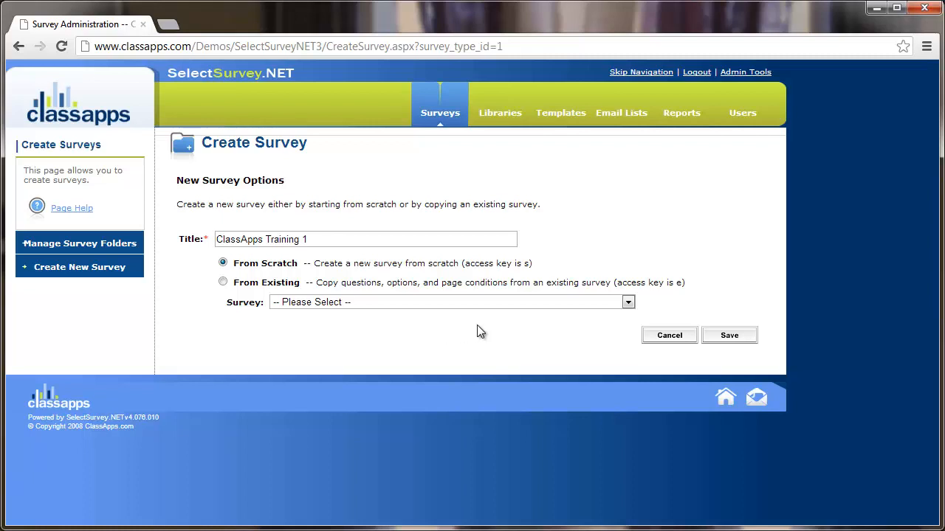
Save the ClassApps Training 1 survey and insert its first item
{"action": "left_click", "coordinate": [737, 336]}
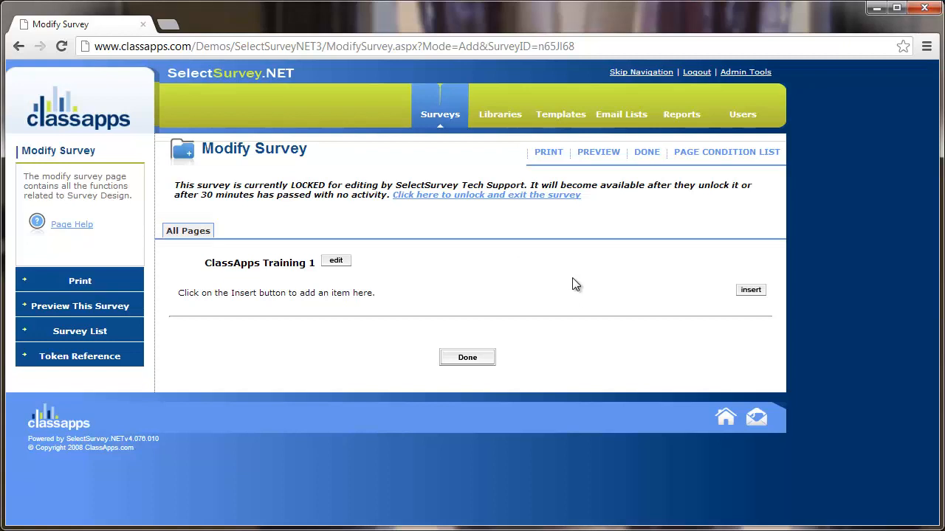
{"action": "left_click", "coordinate": [755, 294]}
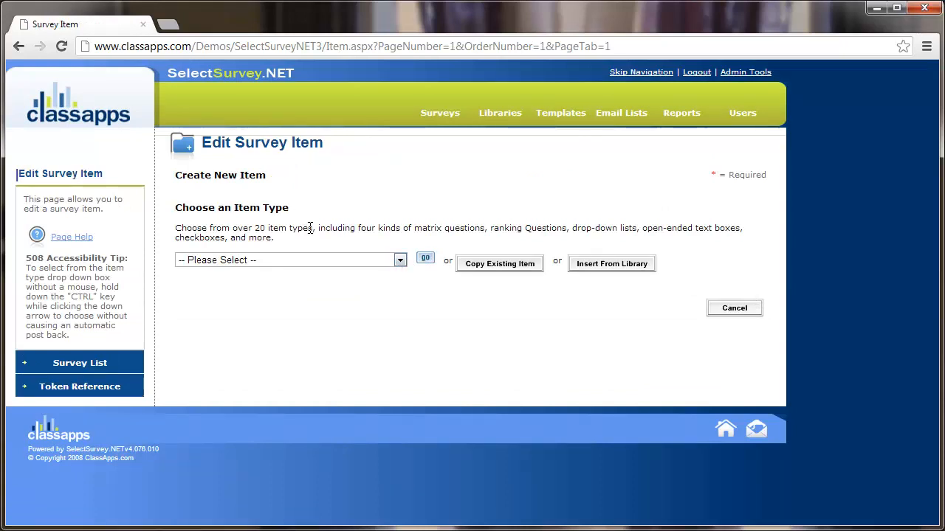
Make the item a 'Choice - Yes/No' question reading 'Are you having fun today?'
{"action": "left_click", "coordinate": [310, 262]}
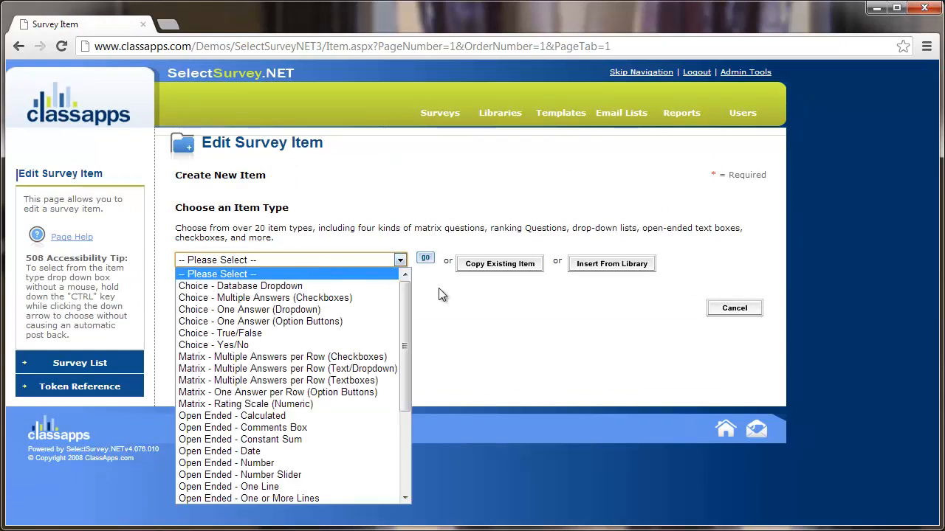
{"action": "mouse_move", "coordinate": [407, 301]}
{"action": "left_mouse_down"}
{"action": "mouse_move", "coordinate": [411, 395]}
{"action": "mouse_move", "coordinate": [410, 294]}
{"action": "left_mouse_up"}
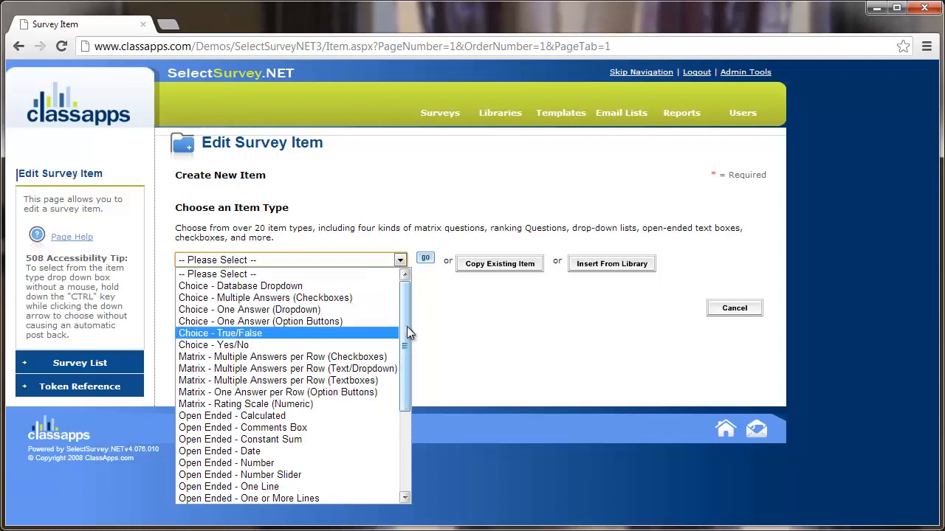
{"action": "left_click_drag", "start_coordinate": [404, 323], "coordinate": [411, 297]}
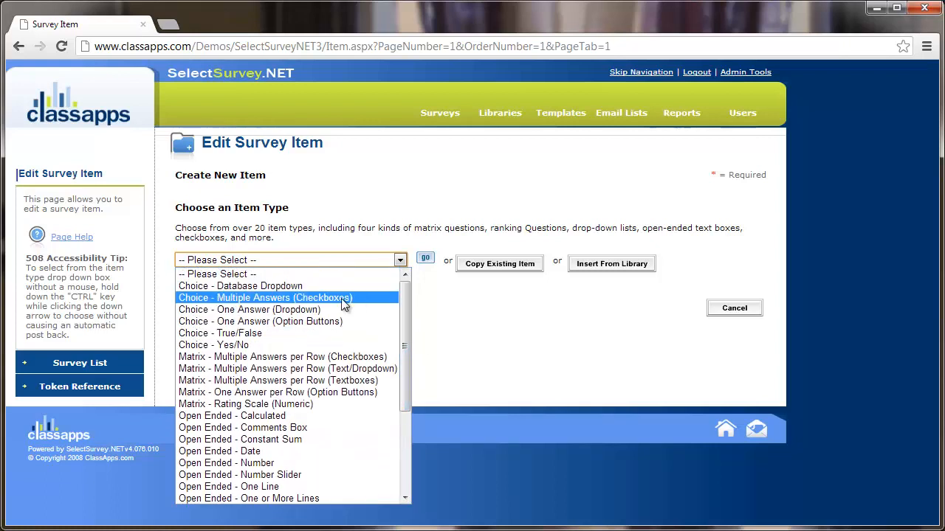
{"action": "left_click", "coordinate": [287, 344]}
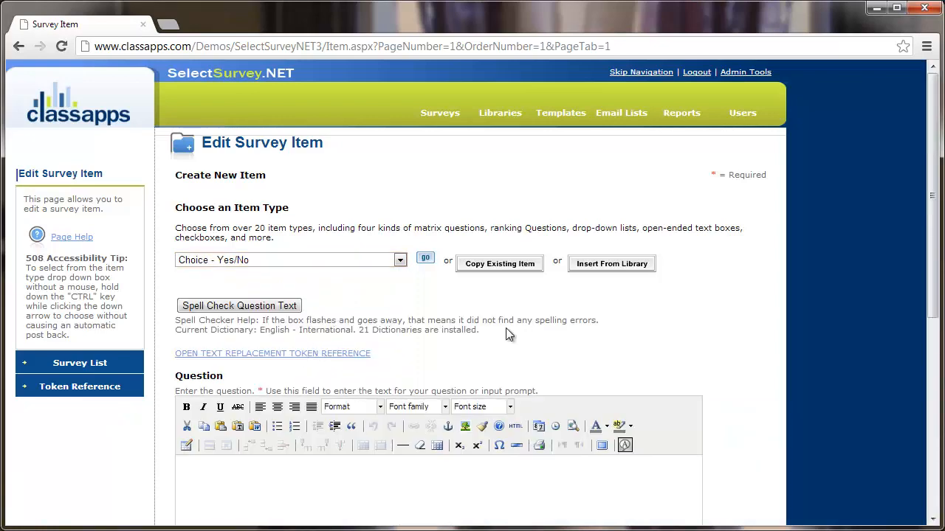
{"action": "scroll", "coordinate": [721, 325], "scroll_direction": "down", "scroll_amount": 2}
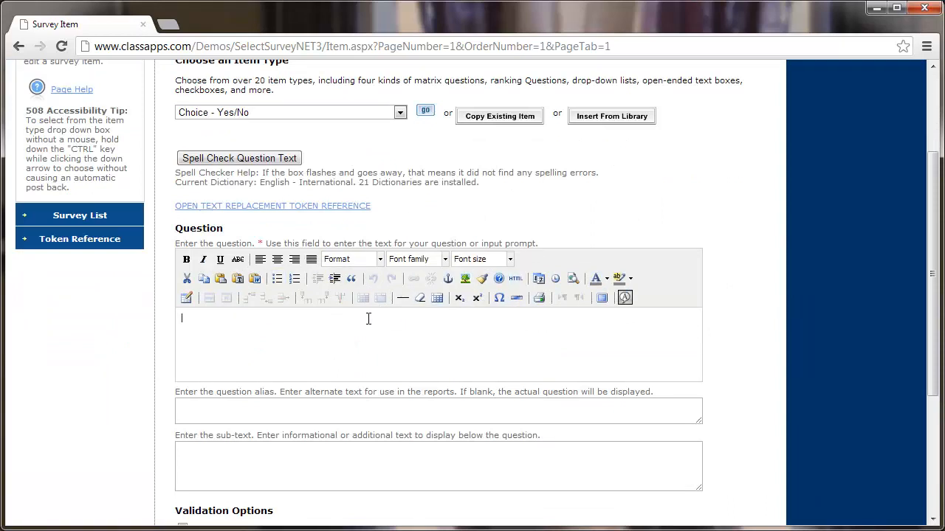
{"action": "type", "text": "Are you having fun today?"}
Set the question text to font size 2 (10pt) and view its HTML source
{"action": "left_click_drag", "start_coordinate": [322, 327], "coordinate": [166, 321]}
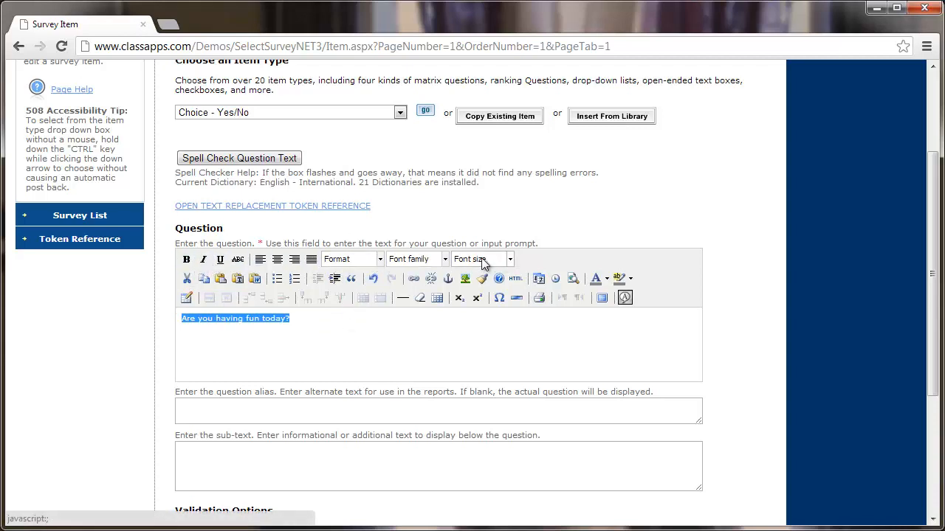
{"action": "left_click", "coordinate": [510, 259]}
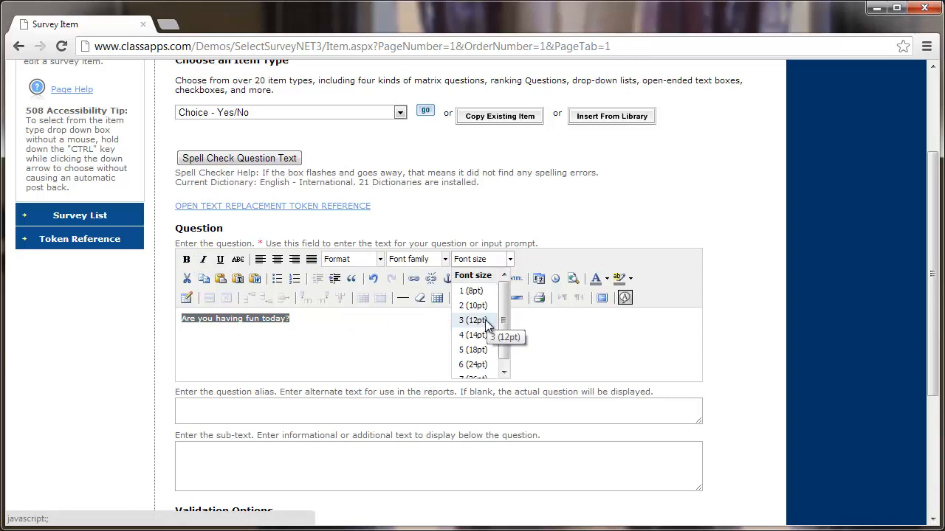
{"action": "left_click", "coordinate": [484, 320]}
{"action": "left_click", "coordinate": [509, 259]}
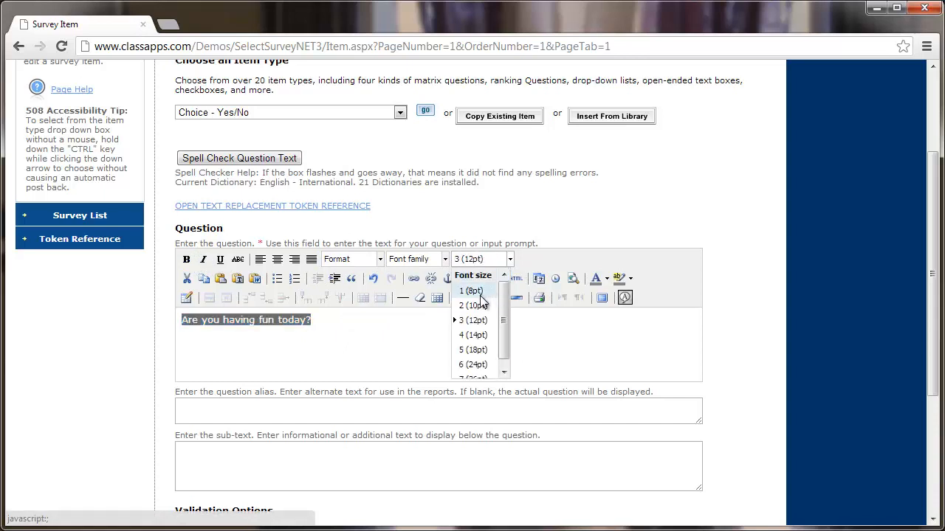
{"action": "left_click", "coordinate": [480, 293]}
{"action": "left_click", "coordinate": [510, 259]}
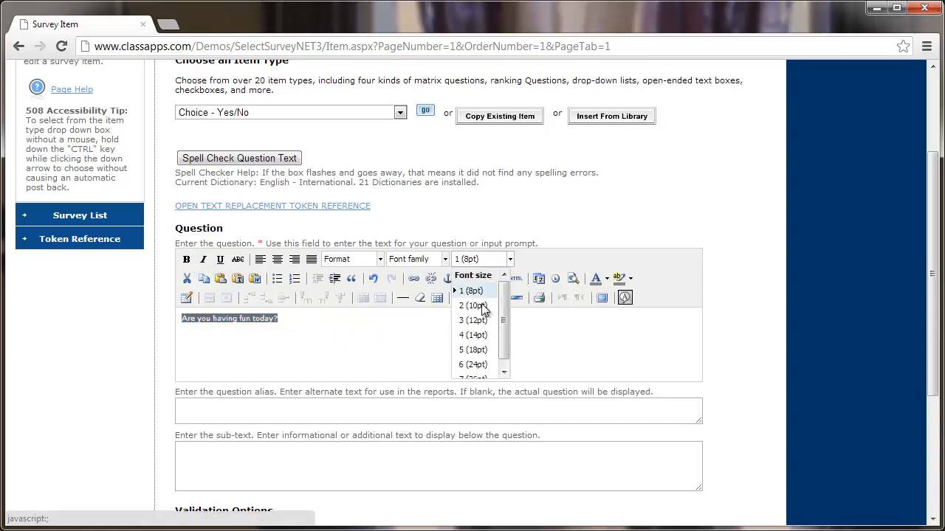
{"action": "left_click", "coordinate": [480, 304]}
{"action": "left_click", "coordinate": [506, 323]}
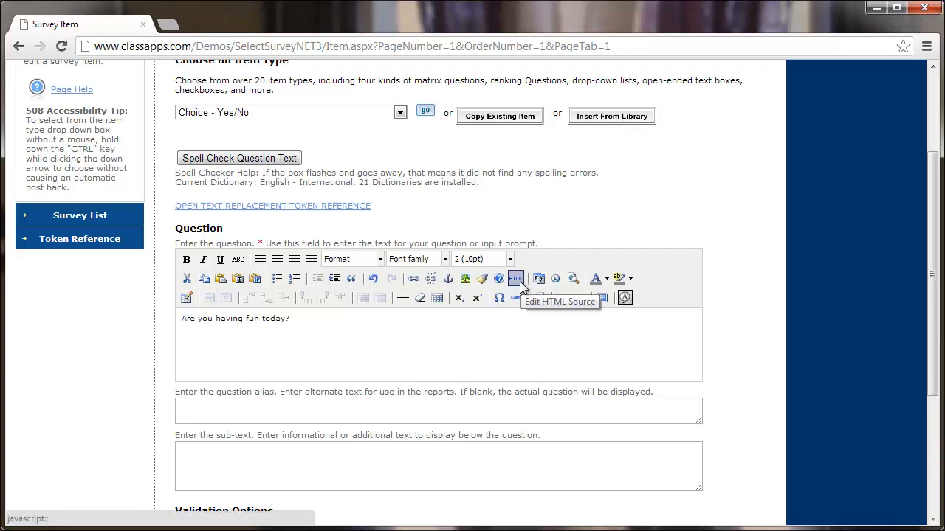
{"action": "left_click", "coordinate": [515, 279]}
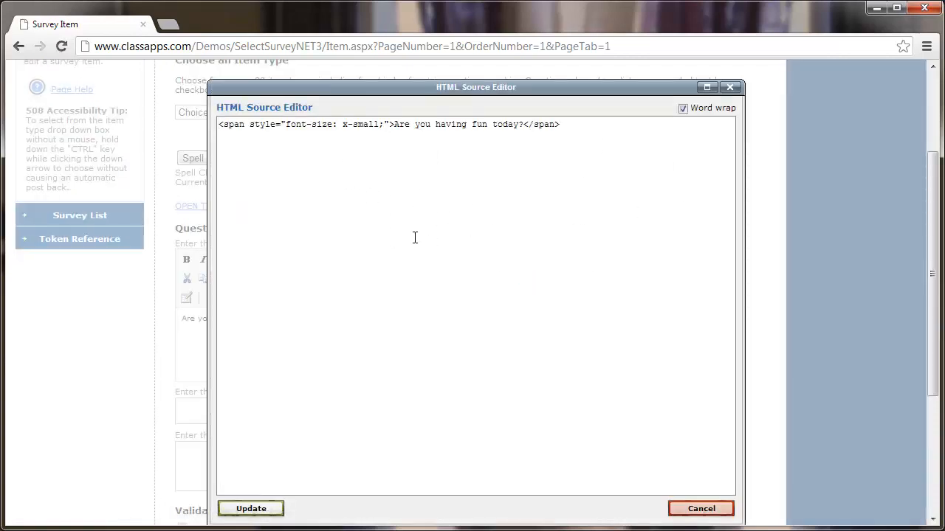
{"action": "left_click", "coordinate": [731, 89]}
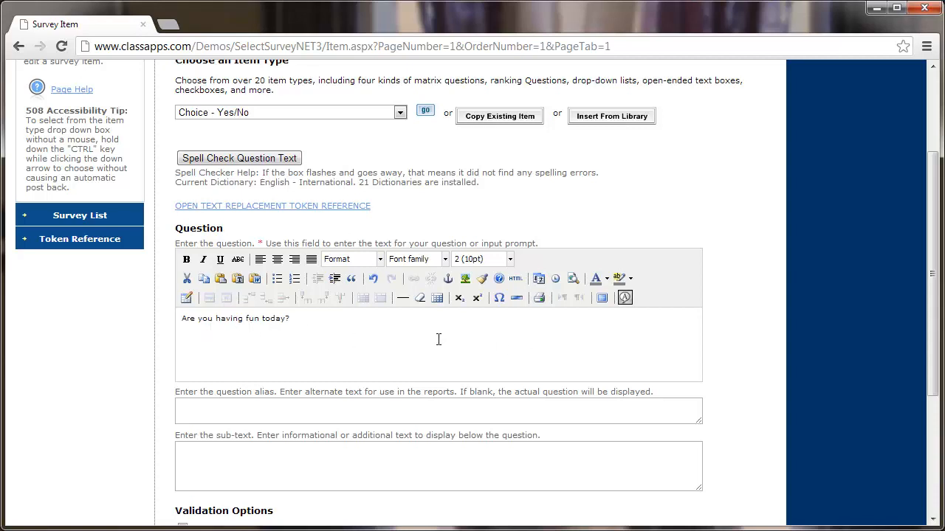
{"action": "scroll", "coordinate": [437, 340], "scroll_direction": "down", "scroll_amount": 2}
Enter 'fun' as the Yes/No question's report alias
{"action": "scroll", "coordinate": [436, 341], "scroll_direction": "down", "scroll_amount": 1}
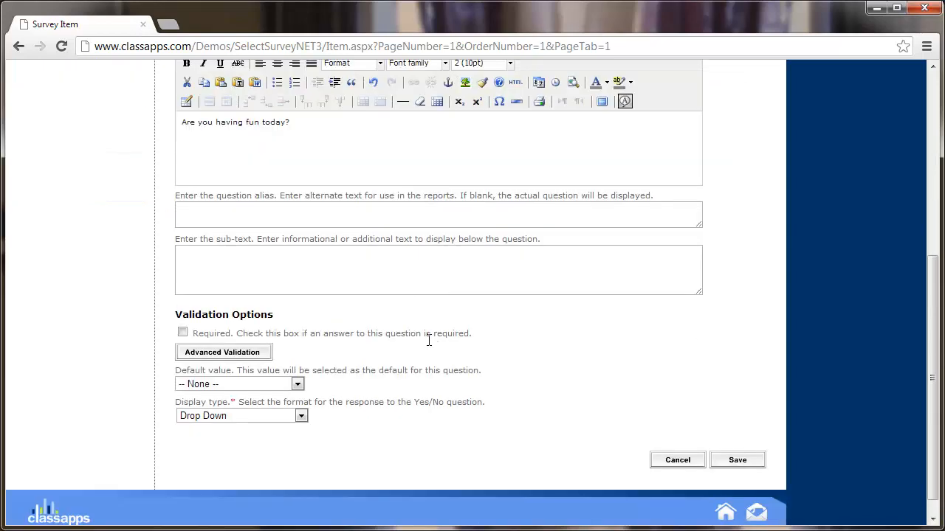
{"action": "left_click", "coordinate": [244, 213]}
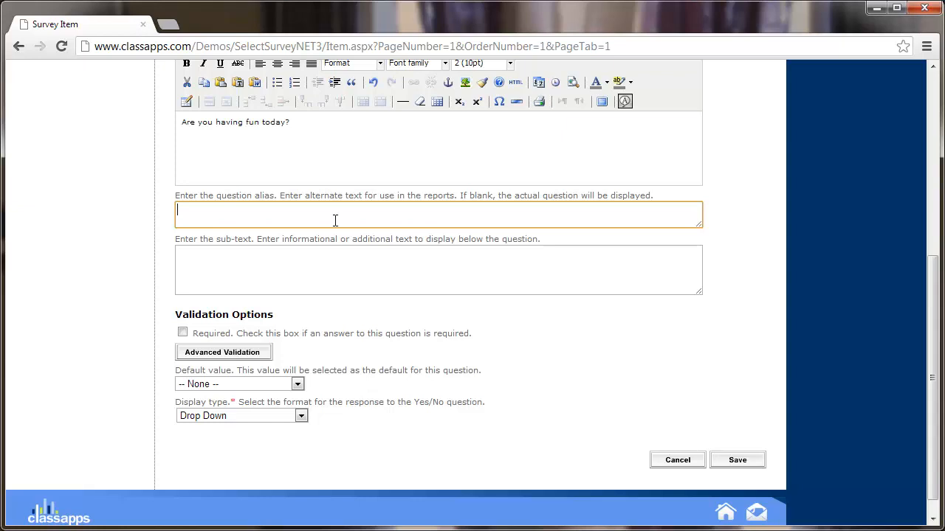
{"action": "type", "text": "fun"}
{"action": "left_click_drag", "start_coordinate": [347, 148], "coordinate": [172, 148]}
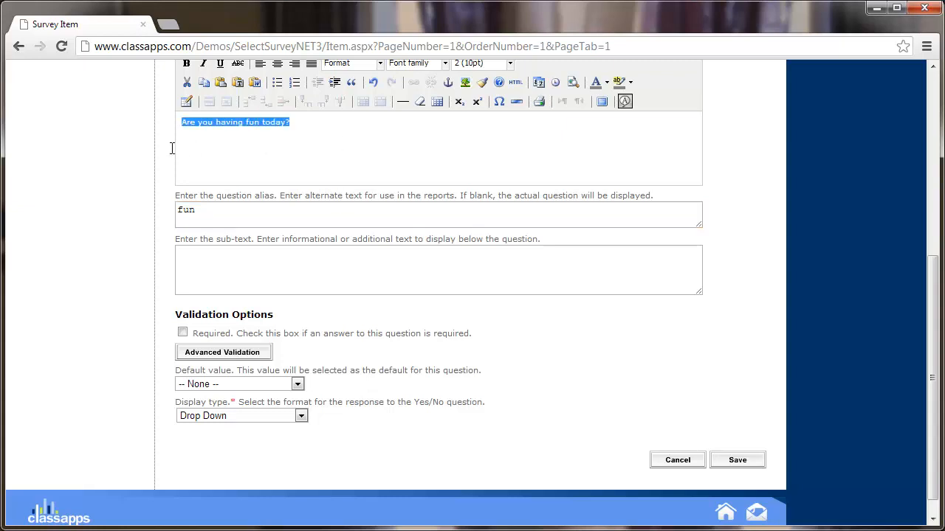
{"action": "left_click_drag", "start_coordinate": [218, 213], "coordinate": [151, 209]}
{"action": "left_click", "coordinate": [304, 152]}
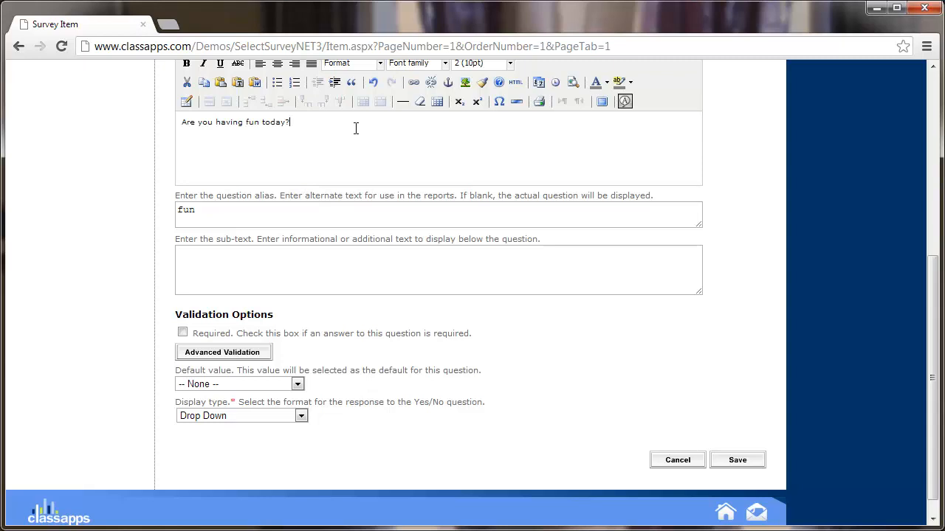
{"action": "left_click_drag", "start_coordinate": [224, 214], "coordinate": [136, 216]}
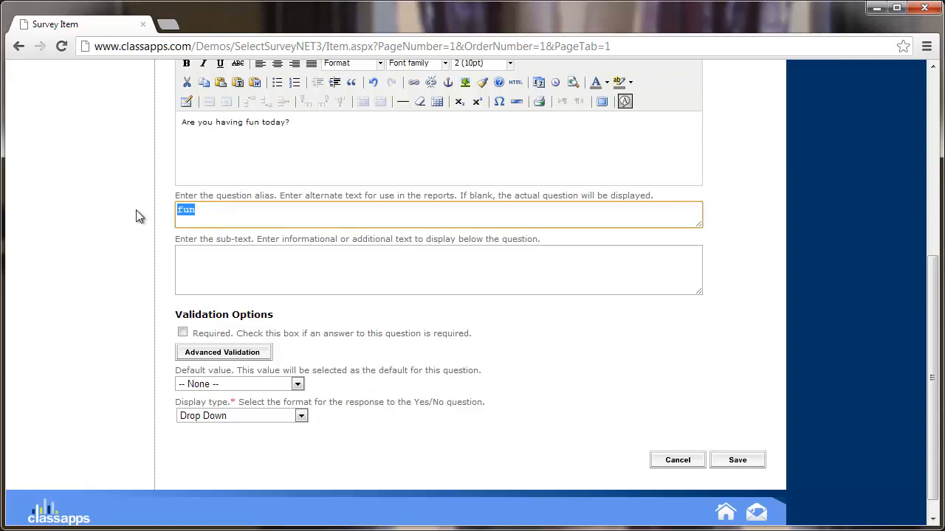
{"action": "left_click", "coordinate": [232, 212]}
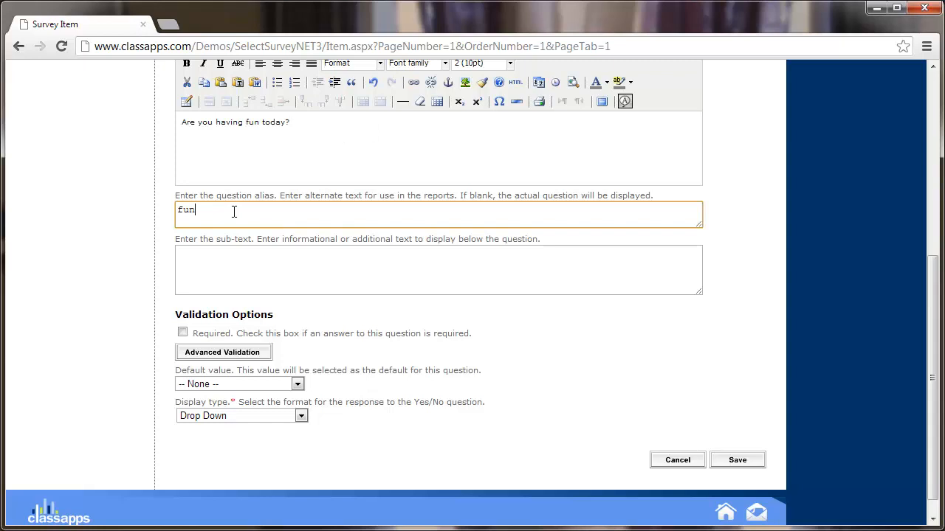
{"action": "left_click", "coordinate": [264, 277]}
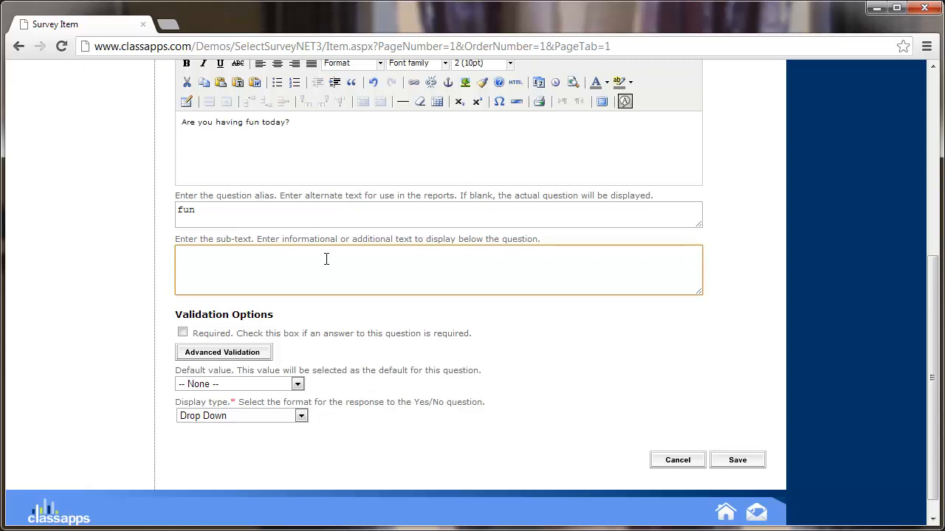
Add sub-text '(choose yes/no)', mark it Required, keep default None and Drop Down, and save
{"action": "type", "text": "(choose yes/no)"}
{"action": "scroll", "coordinate": [323, 332], "scroll_direction": "down", "scroll_amount": 1}
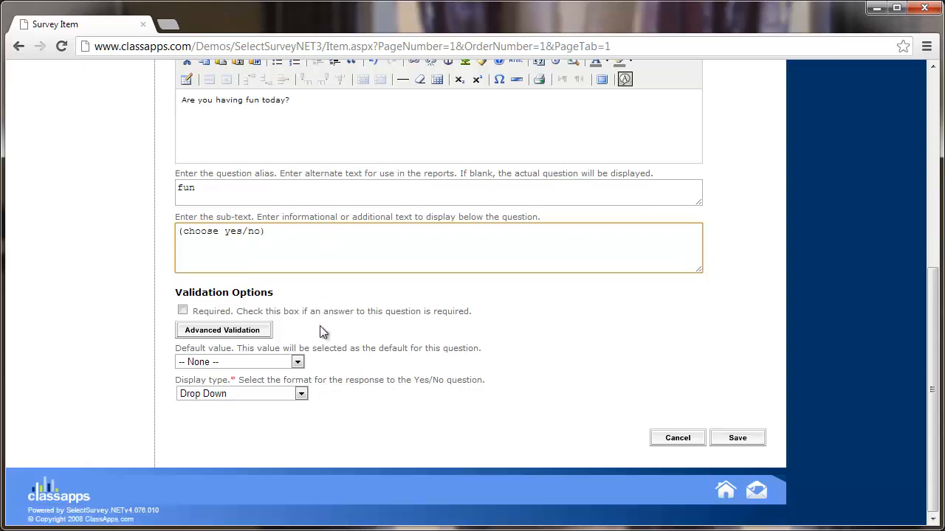
{"action": "left_click", "coordinate": [182, 311]}
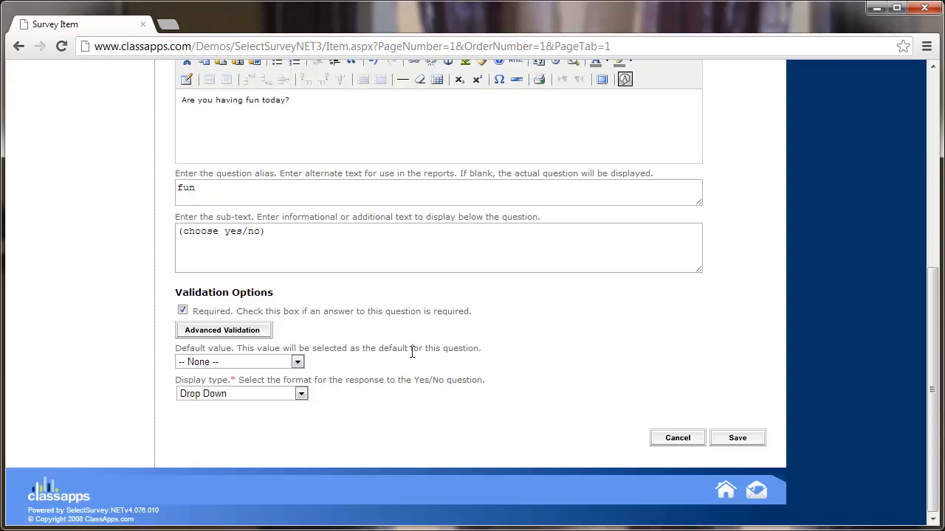
{"action": "left_click", "coordinate": [298, 362]}
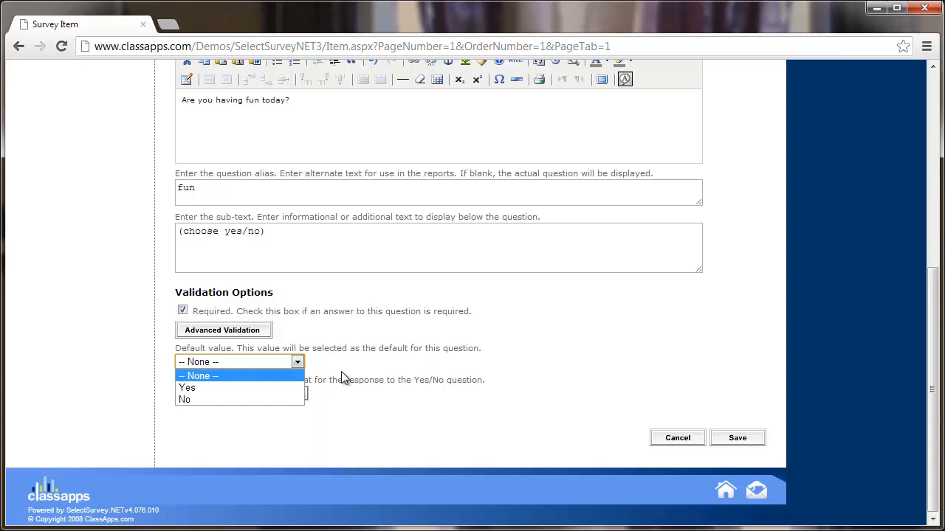
{"action": "left_click", "coordinate": [199, 387]}
{"action": "left_click", "coordinate": [215, 363]}
{"action": "left_click", "coordinate": [210, 376]}
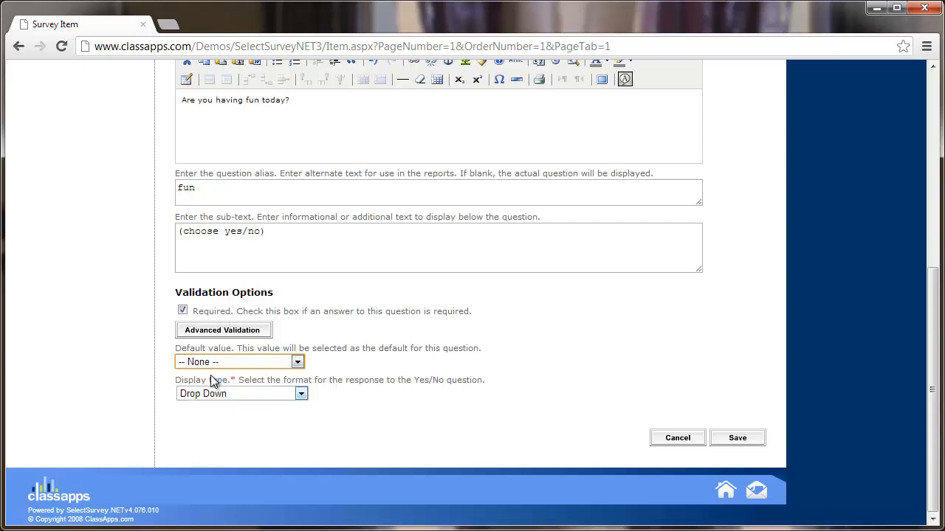
{"action": "left_click", "coordinate": [301, 395]}
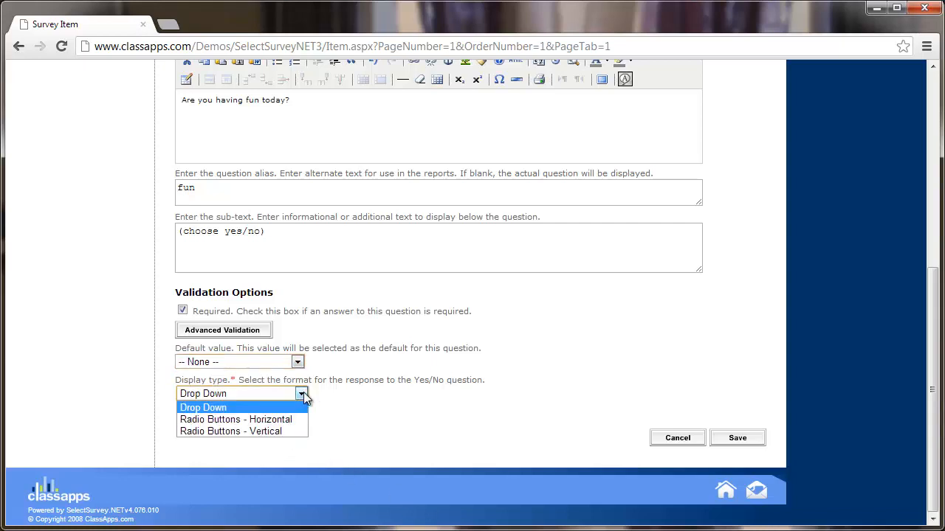
{"action": "left_click", "coordinate": [304, 392]}
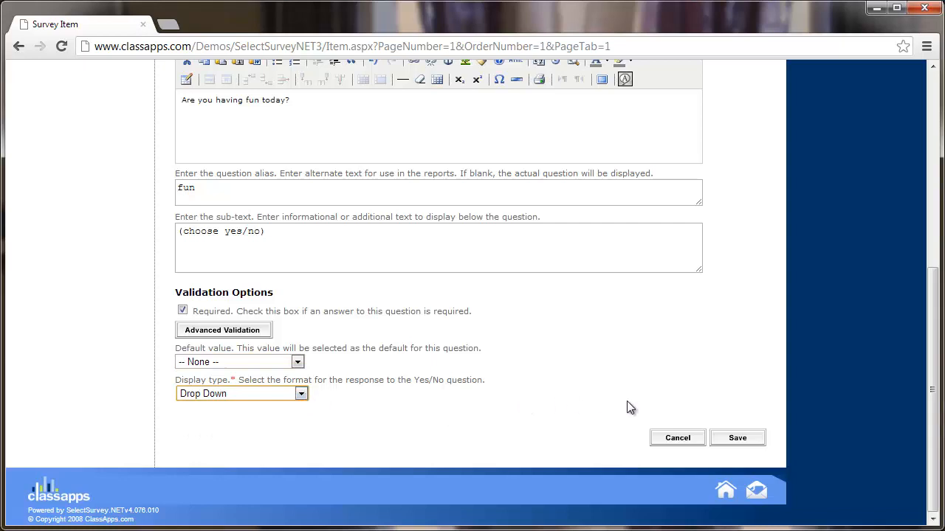
{"action": "left_click", "coordinate": [301, 393]}
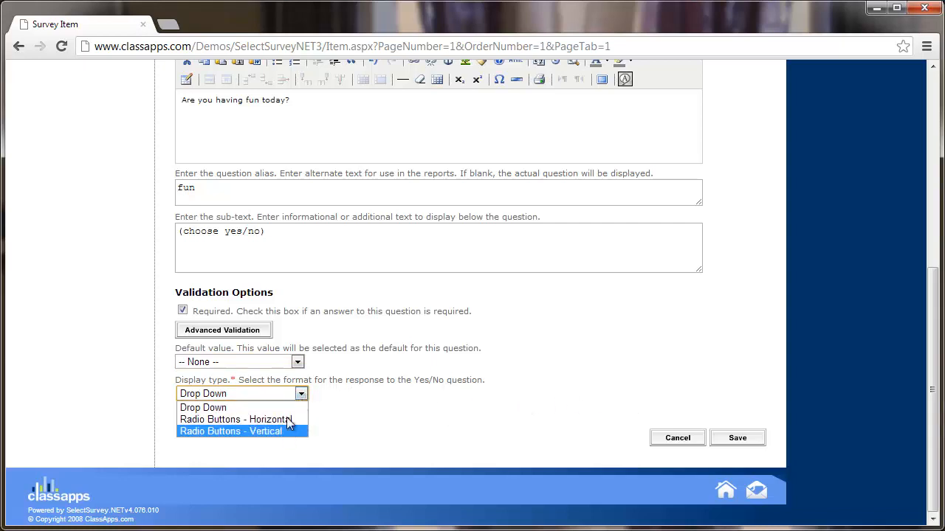
{"action": "left_click", "coordinate": [302, 393]}
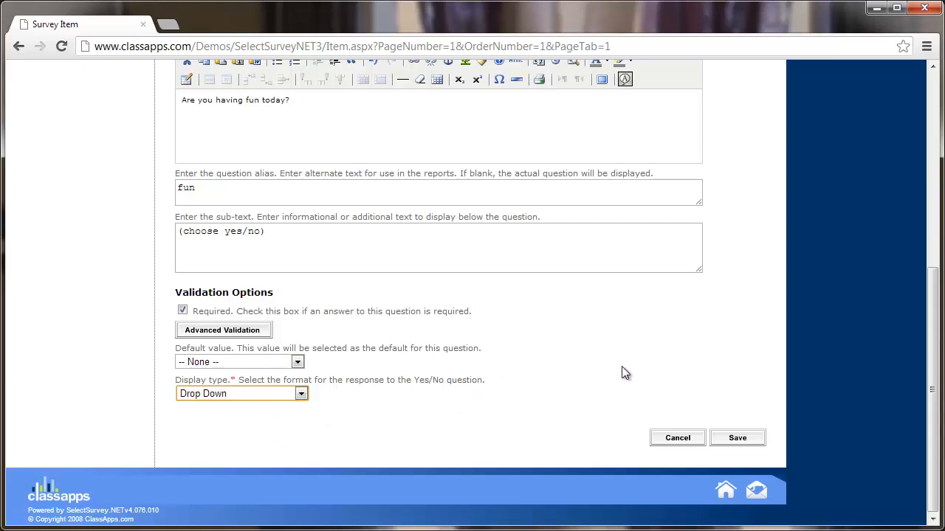
{"action": "left_click", "coordinate": [740, 440]}
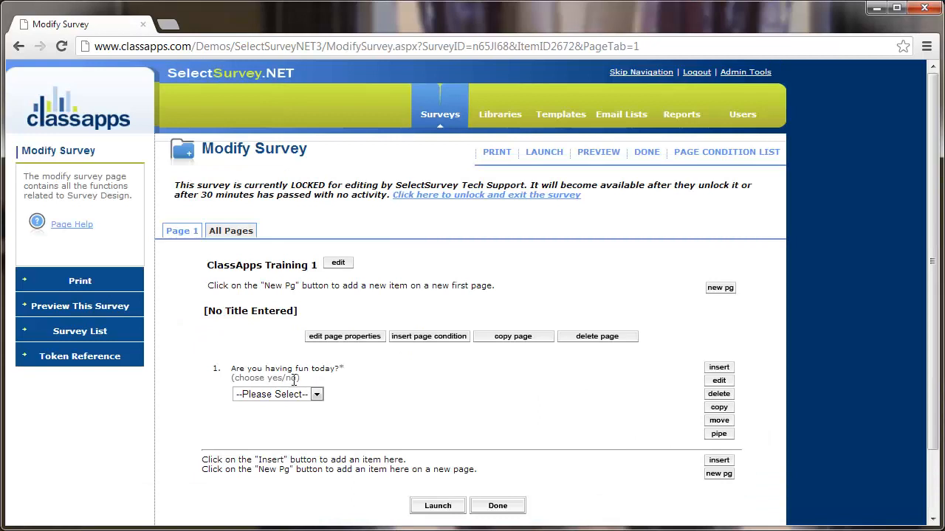
{"action": "left_click_drag", "start_coordinate": [338, 369], "coordinate": [349, 373]}
{"action": "left_click", "coordinate": [310, 382]}
{"action": "left_click_drag", "start_coordinate": [311, 382], "coordinate": [231, 381]}
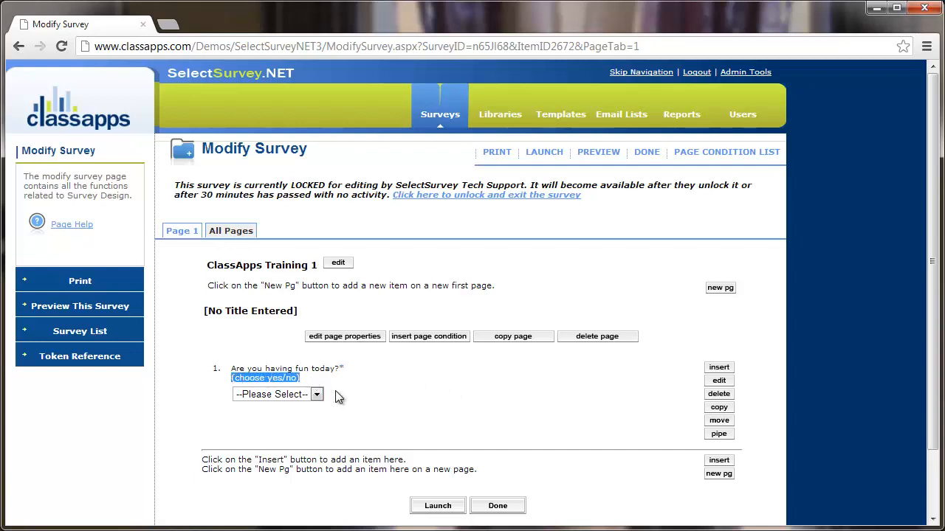
{"action": "left_click", "coordinate": [317, 394]}
{"action": "left_click", "coordinate": [329, 399]}
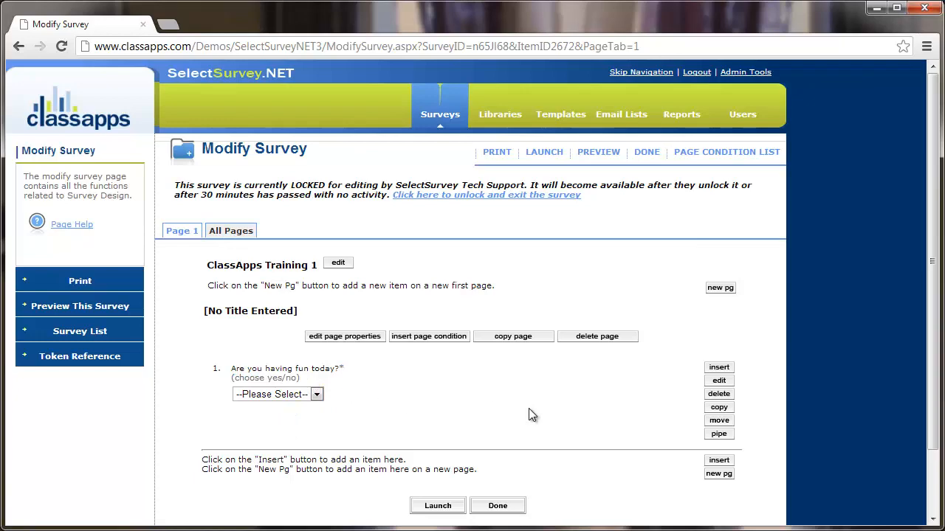
{"action": "scroll", "coordinate": [565, 411], "scroll_direction": "down", "scroll_amount": 1}
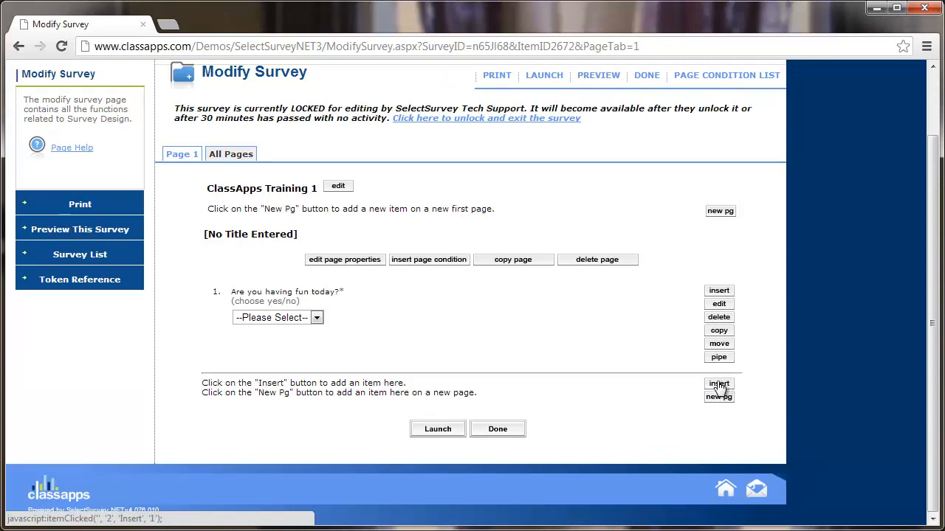
Insert a new item after question 1 as 'Choice - One Answer (Option Buttons)'
{"action": "left_click", "coordinate": [719, 384]}
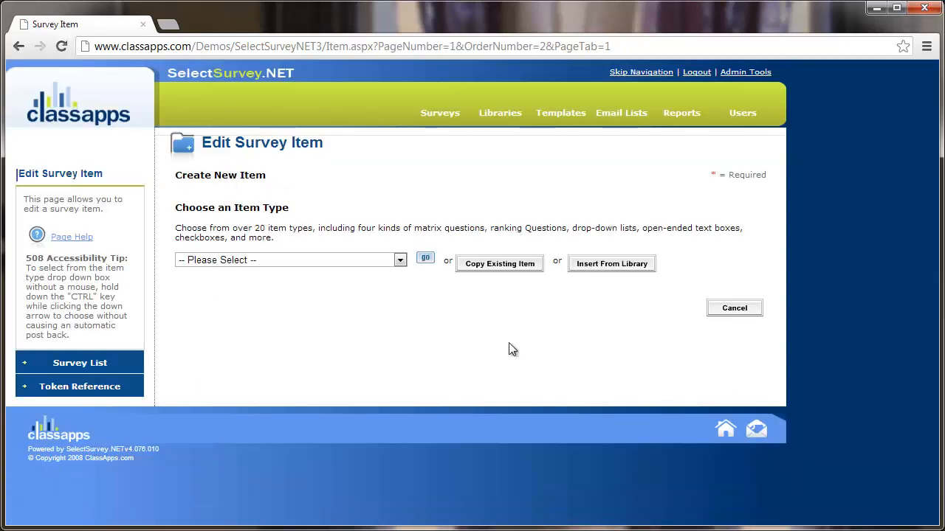
{"action": "left_click", "coordinate": [397, 263]}
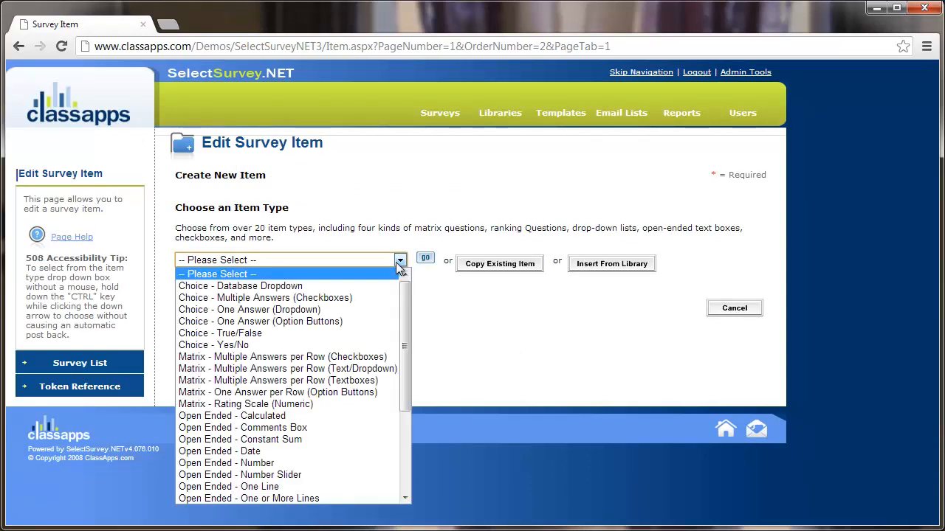
{"action": "left_click", "coordinate": [347, 322]}
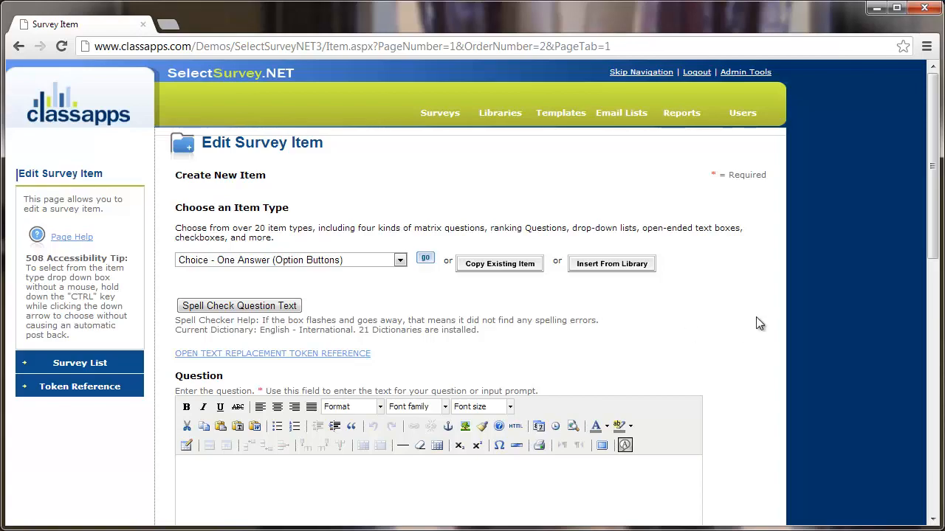
{"action": "scroll", "coordinate": [755, 317], "scroll_direction": "down", "scroll_amount": 8}
{"action": "scroll", "coordinate": [756, 317], "scroll_direction": "up", "scroll_amount": 6}
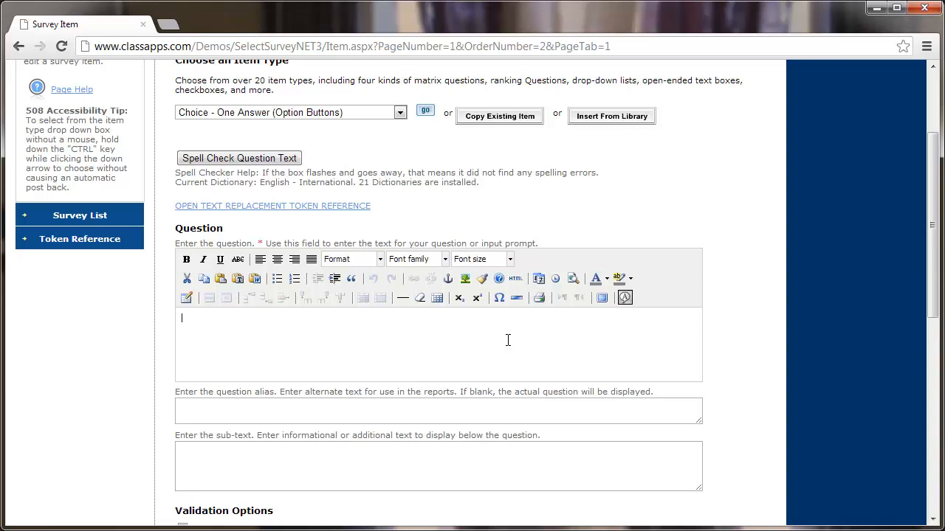
Enter 'How satisfied are you with you day so far' as the question and tick Required
{"action": "type", "text": "How satisfied are you with you day so far?"}
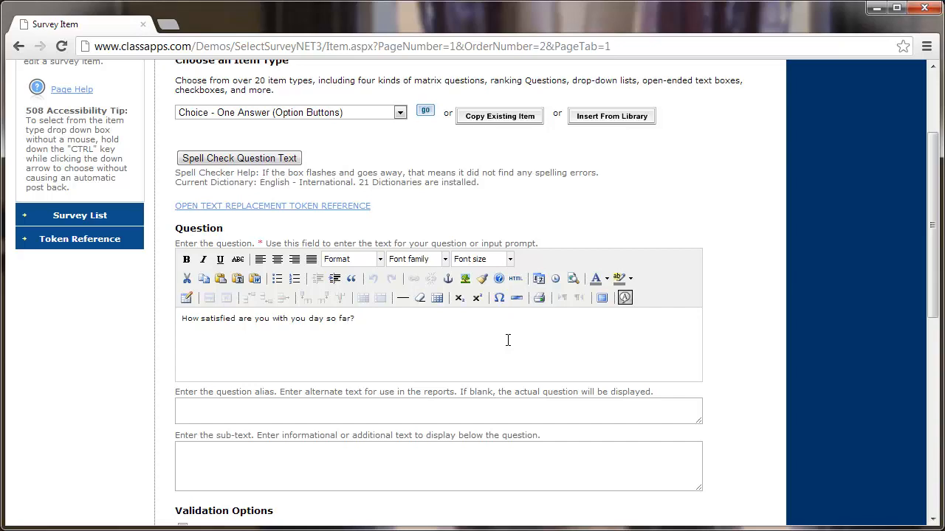
{"action": "scroll", "coordinate": [507, 348], "scroll_direction": "down", "scroll_amount": 1}
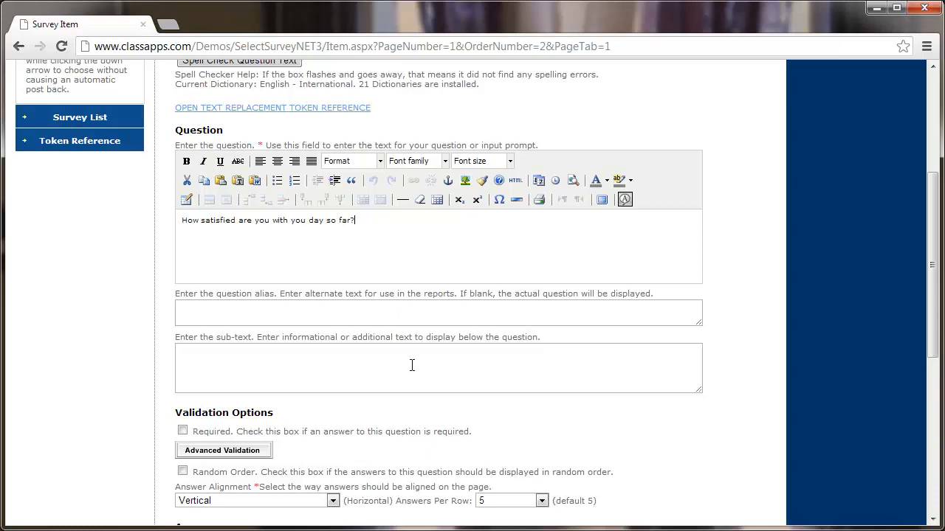
{"action": "scroll", "coordinate": [411, 364], "scroll_direction": "down", "scroll_amount": 1}
{"action": "scroll", "coordinate": [408, 363], "scroll_direction": "down", "scroll_amount": 1}
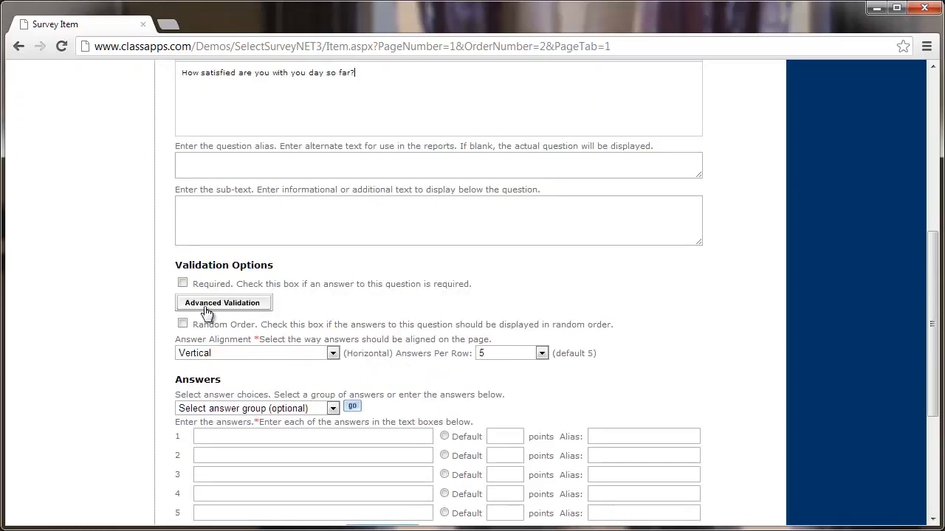
{"action": "left_click", "coordinate": [182, 282]}
{"action": "scroll", "coordinate": [286, 328], "scroll_direction": "down", "scroll_amount": 1}
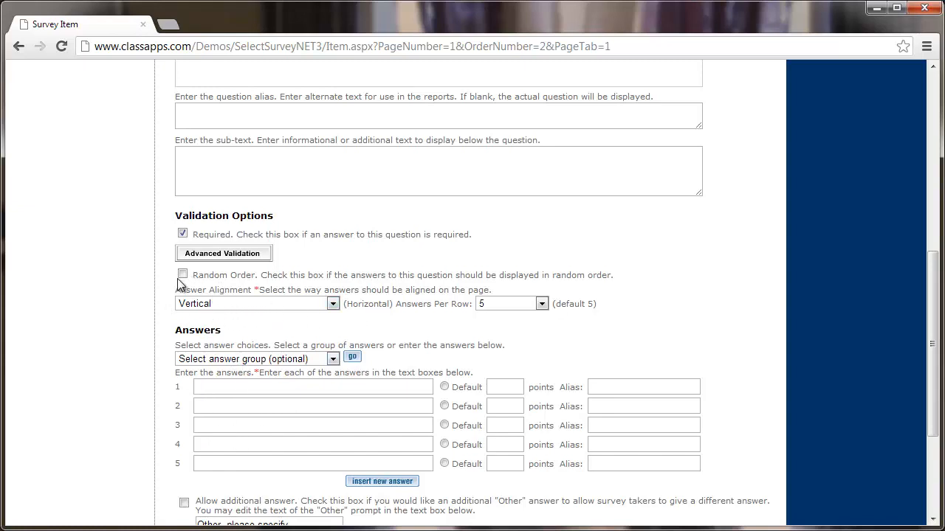
Keep answer alignment Vertical with 5 answers per row
{"action": "left_click", "coordinate": [242, 303]}
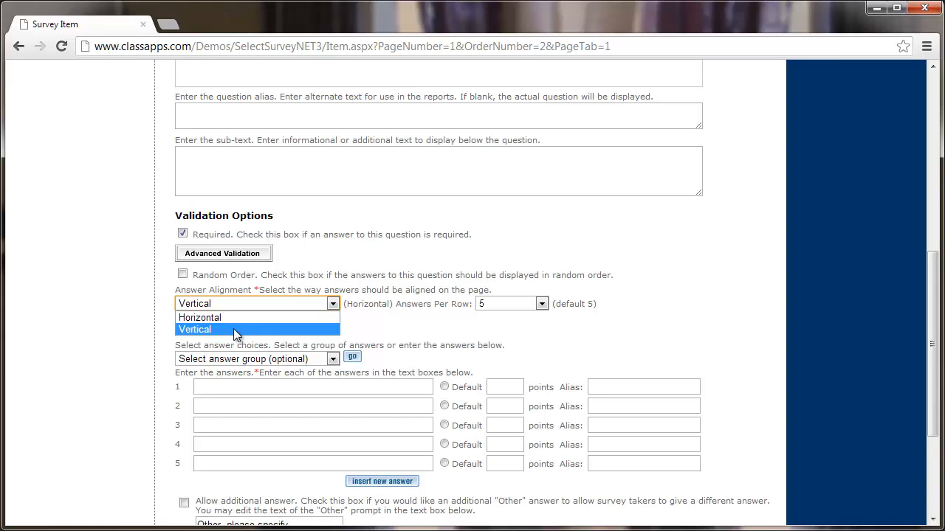
{"action": "left_click", "coordinate": [195, 331]}
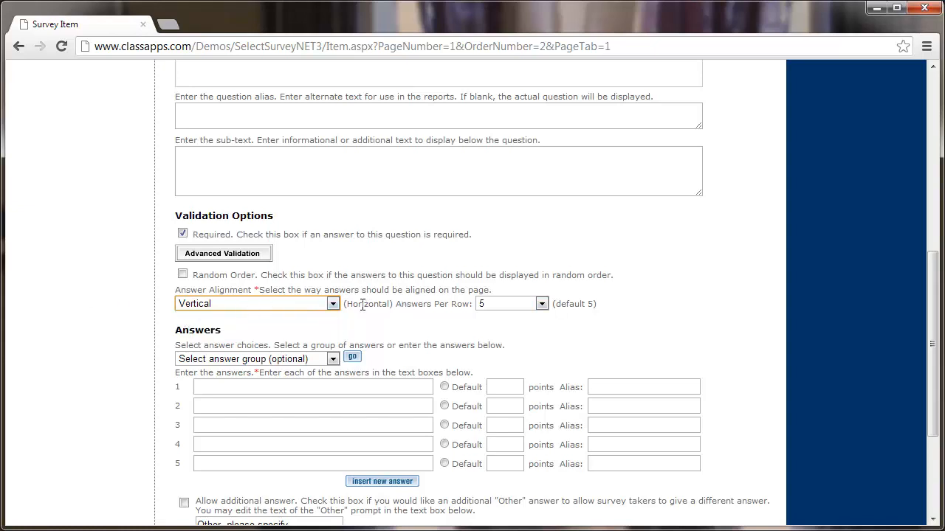
{"action": "left_click", "coordinate": [509, 304]}
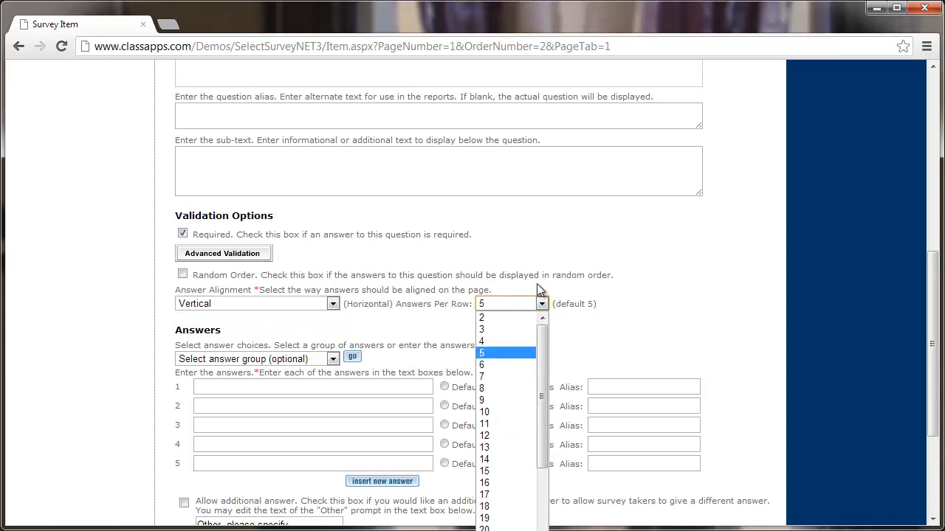
{"action": "left_click", "coordinate": [527, 287]}
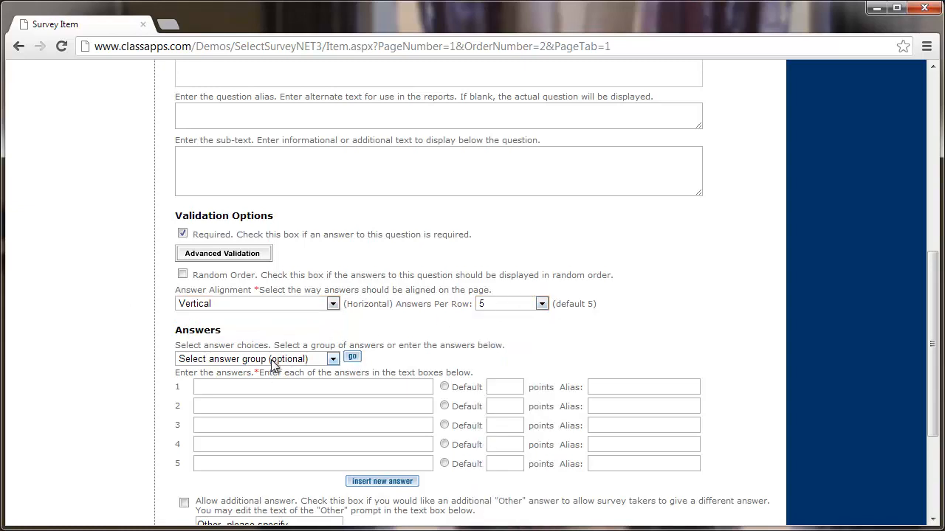
Clear the partly typed first answer and bring up the preset answer groups list
{"action": "left_click", "coordinate": [230, 386]}
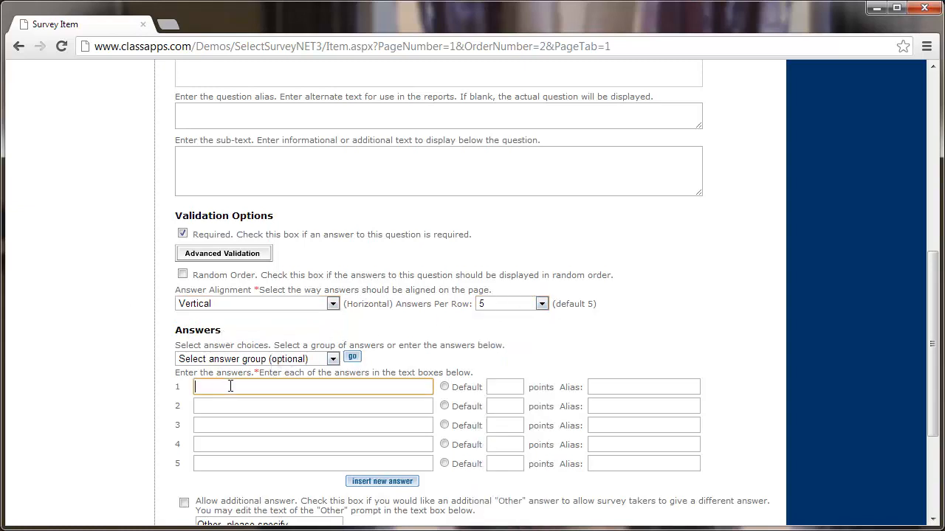
{"action": "type", "text": "S"}
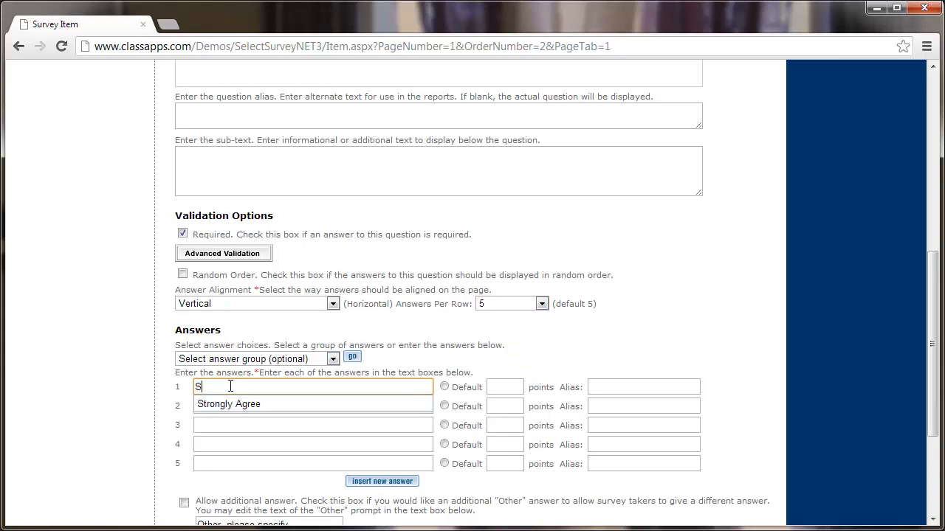
{"action": "type", "text": "atisfie"}
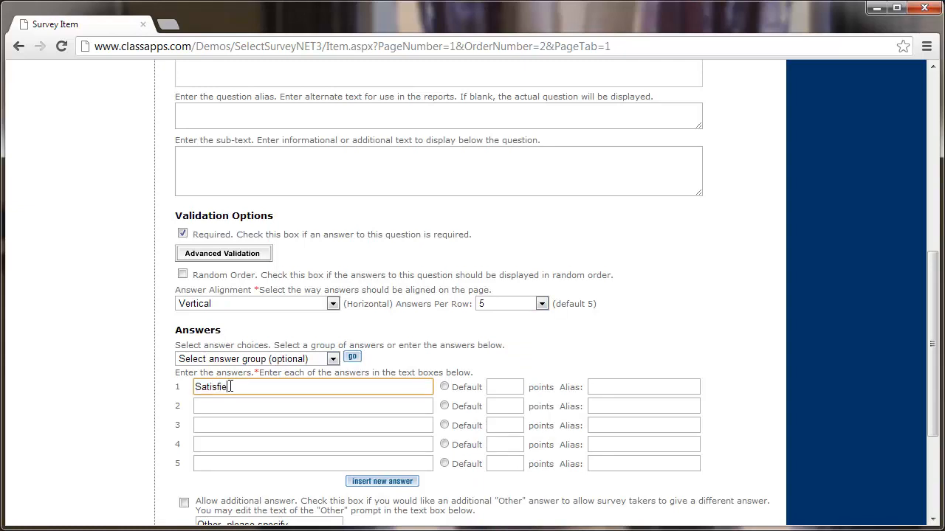
{"action": "key", "text": "BackSpace"}
{"action": "key", "text": "BackSpace"}
{"action": "key", "text": "BackSpace"}
{"action": "key", "text": "BackSpace"}
{"action": "key", "text": "BackSpace"}
{"action": "key", "text": "BackSpace"}
{"action": "key", "text": "BackSpace"}
{"action": "key", "text": "BackSpace"}
{"action": "left_click", "coordinate": [233, 359]}
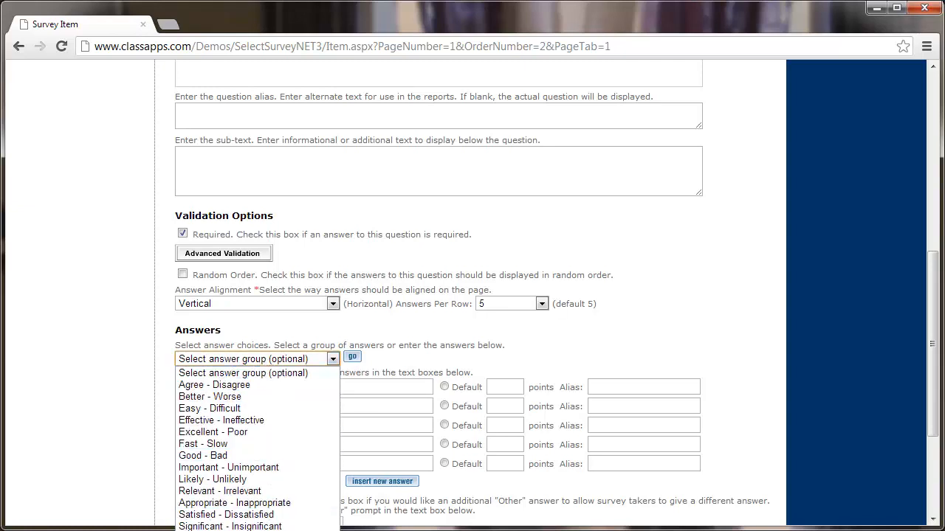
Load the Satisfied - Dissatisfied preset so the five answers run from Very Satisfied to Very Dissatisfied
{"action": "left_click", "coordinate": [287, 515]}
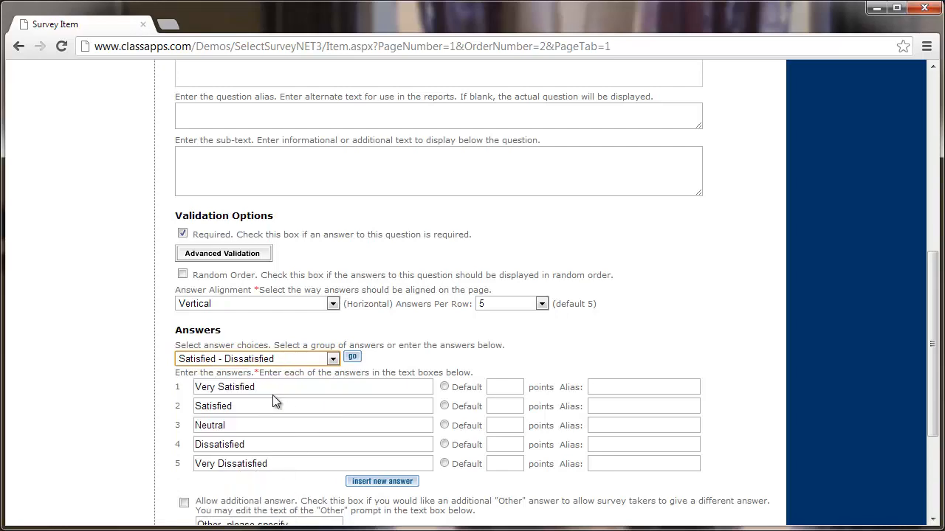
{"action": "left_click", "coordinate": [132, 383]}
{"action": "scroll", "coordinate": [140, 381], "scroll_direction": "down", "scroll_amount": 1}
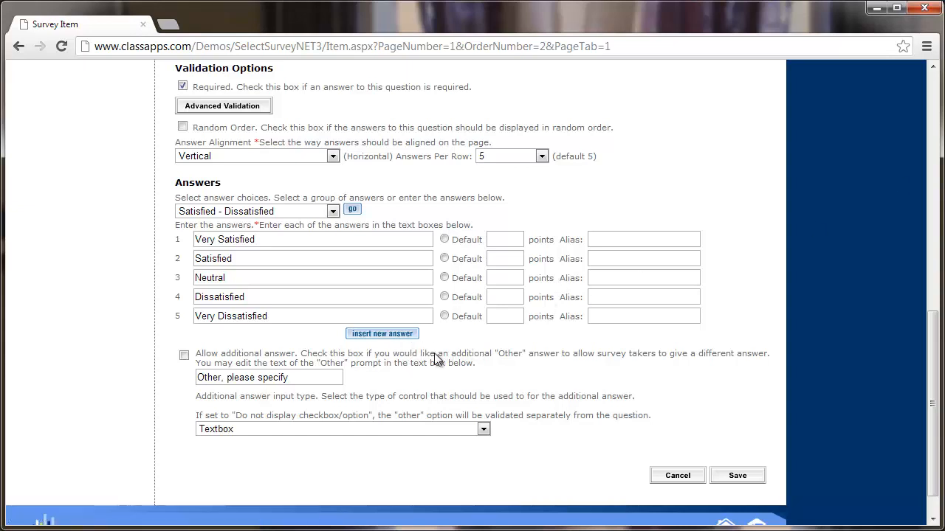
{"action": "scroll", "coordinate": [431, 353], "scroll_direction": "down", "scroll_amount": 1}
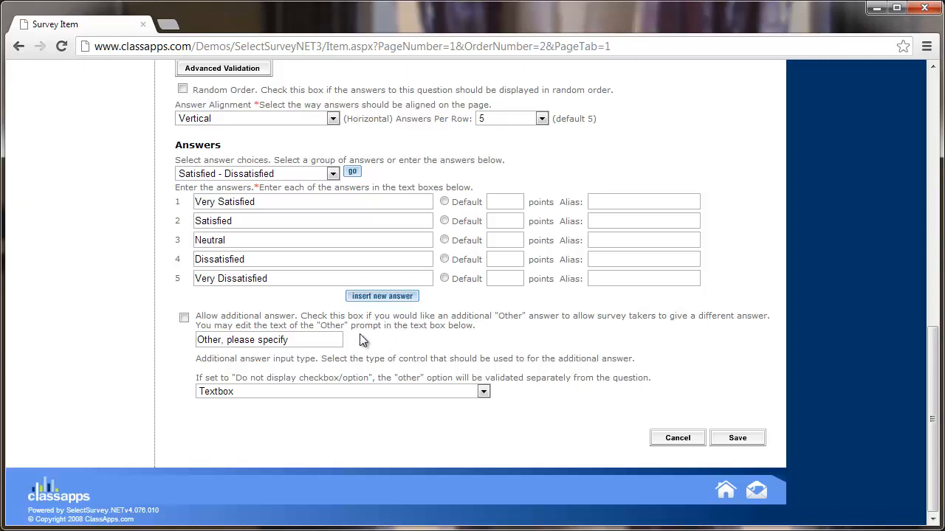
Allow an additional 'Other, please specify' answer as a one-line Textbox, then save the question
{"action": "left_click", "coordinate": [184, 319]}
{"action": "mouse_move", "coordinate": [304, 340]}
{"action": "left_mouse_down"}
{"action": "mouse_move", "coordinate": [226, 351]}
{"action": "mouse_move", "coordinate": [222, 361]}
{"action": "mouse_move", "coordinate": [307, 356]}
{"action": "left_mouse_up"}
{"action": "left_click", "coordinate": [320, 391]}
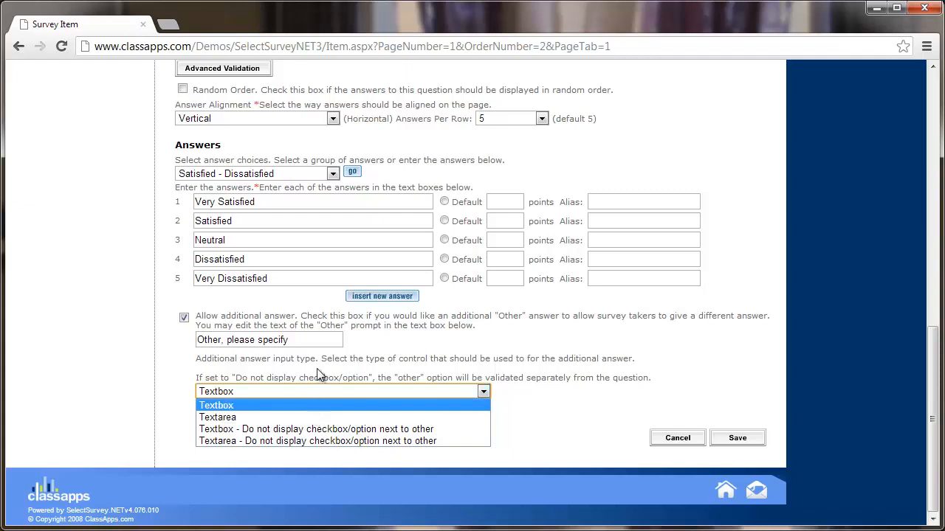
{"action": "left_click", "coordinate": [264, 400]}
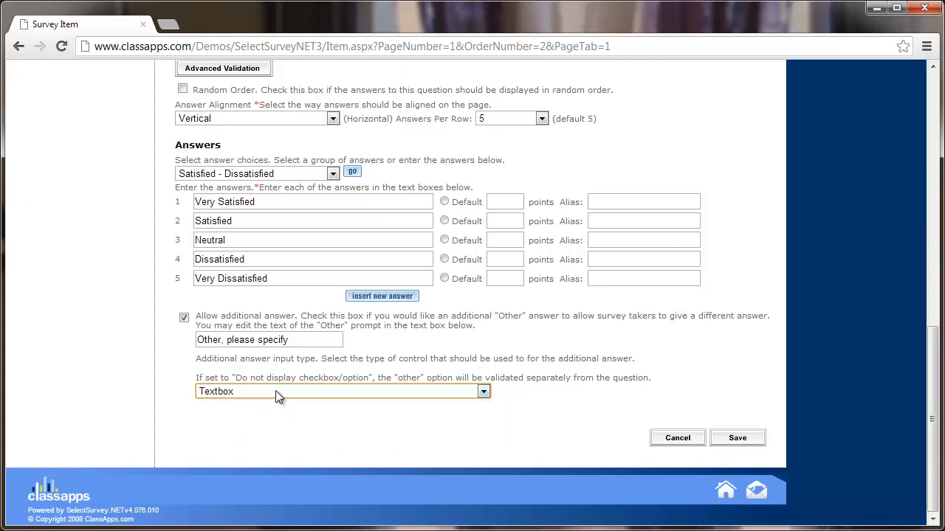
{"action": "left_click", "coordinate": [275, 390]}
{"action": "left_click", "coordinate": [276, 392]}
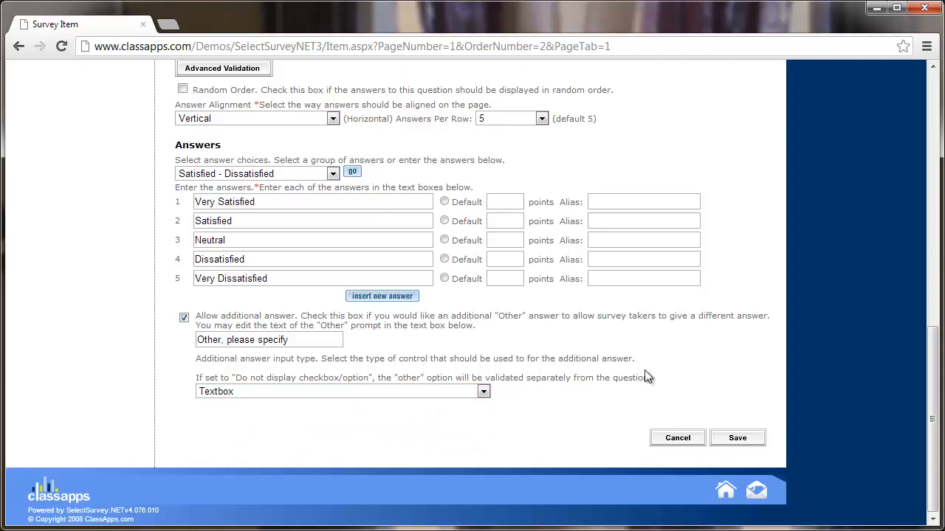
{"action": "left_click", "coordinate": [738, 439]}
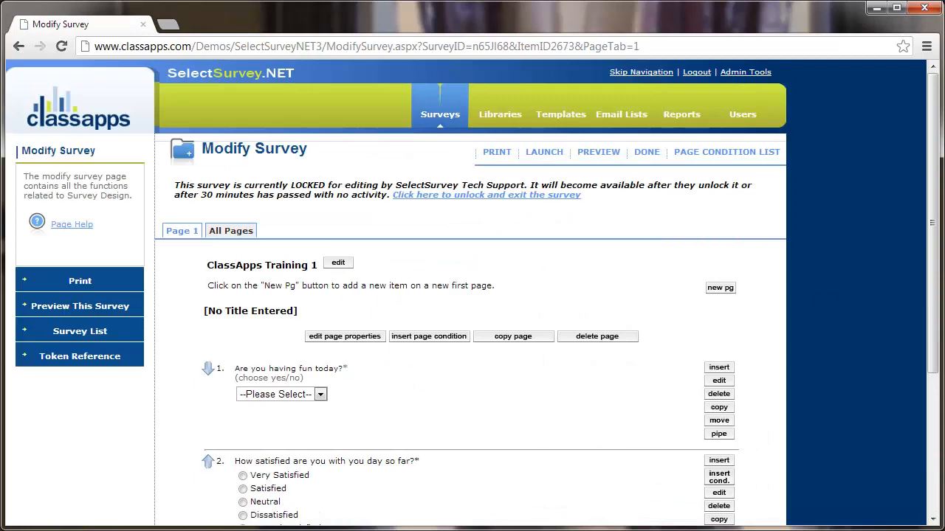
Try question 2's Other and Very Satisfied options on the outline, then add an item on a new page
{"action": "scroll", "coordinate": [616, 313], "scroll_direction": "down", "scroll_amount": 3}
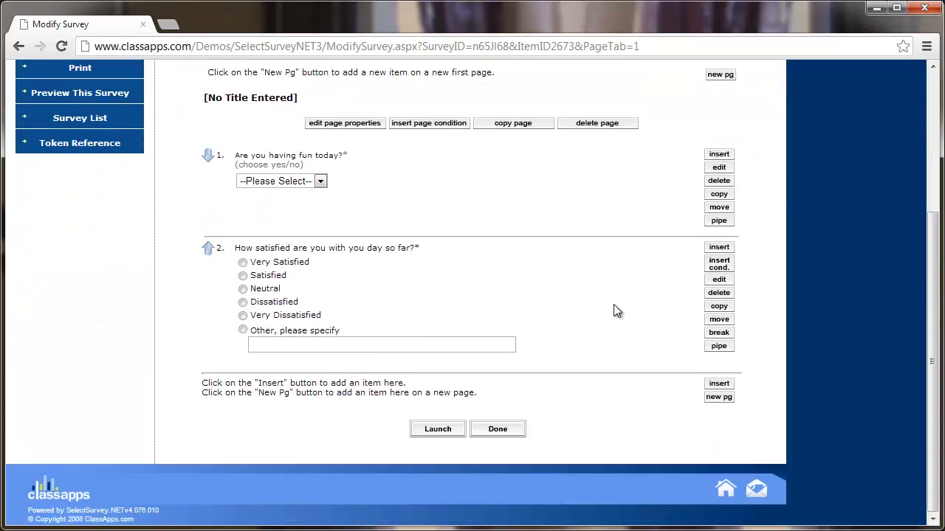
{"action": "left_click", "coordinate": [243, 330]}
{"action": "left_click", "coordinate": [243, 262]}
{"action": "scroll", "coordinate": [535, 312], "scroll_direction": "up", "scroll_amount": 3}
{"action": "scroll", "coordinate": [535, 313], "scroll_direction": "down", "scroll_amount": 3}
{"action": "left_click", "coordinate": [719, 397]}
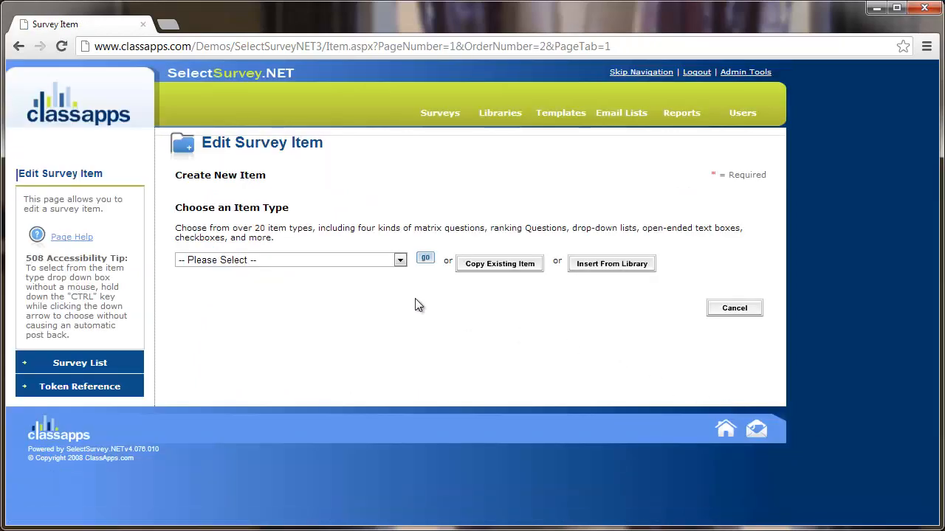
Set the new page-2 item's type to Open Ended - One Line
{"action": "left_click", "coordinate": [392, 262]}
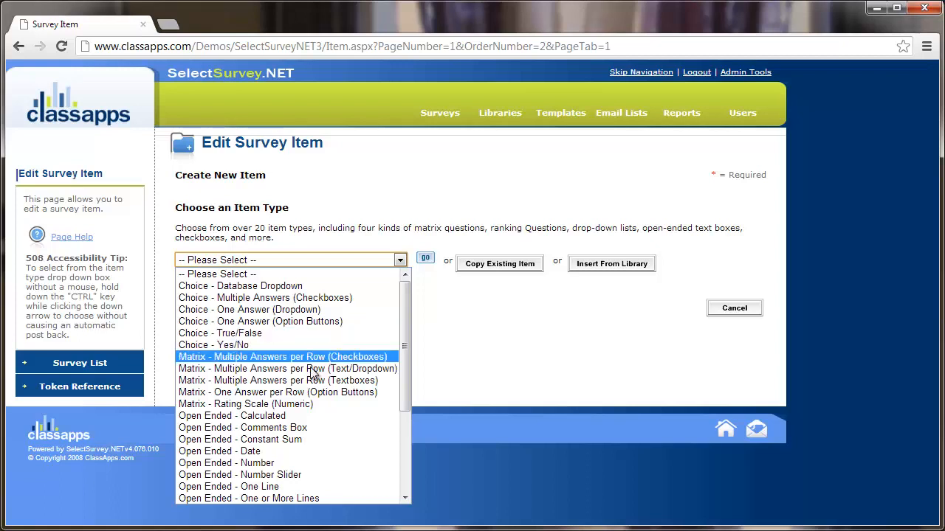
{"action": "scroll", "coordinate": [312, 409], "scroll_direction": "down", "scroll_amount": 3}
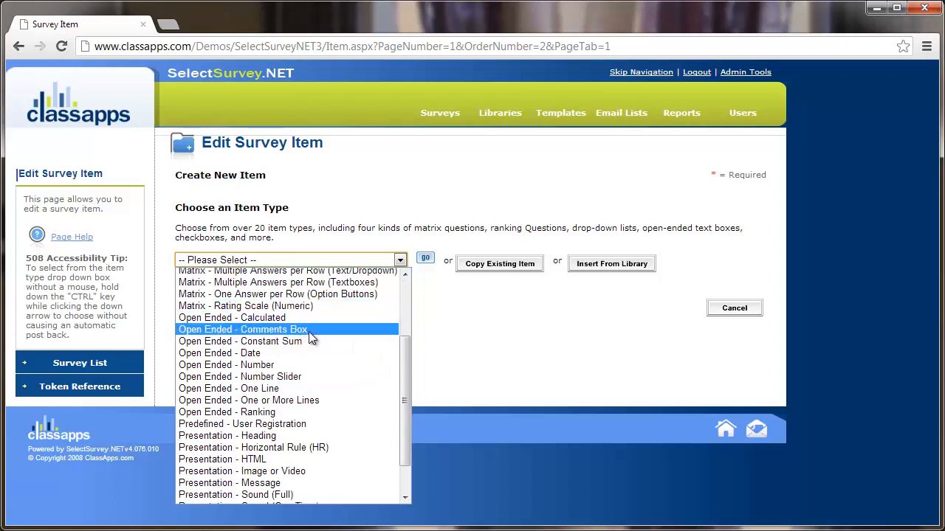
{"action": "left_click", "coordinate": [300, 388]}
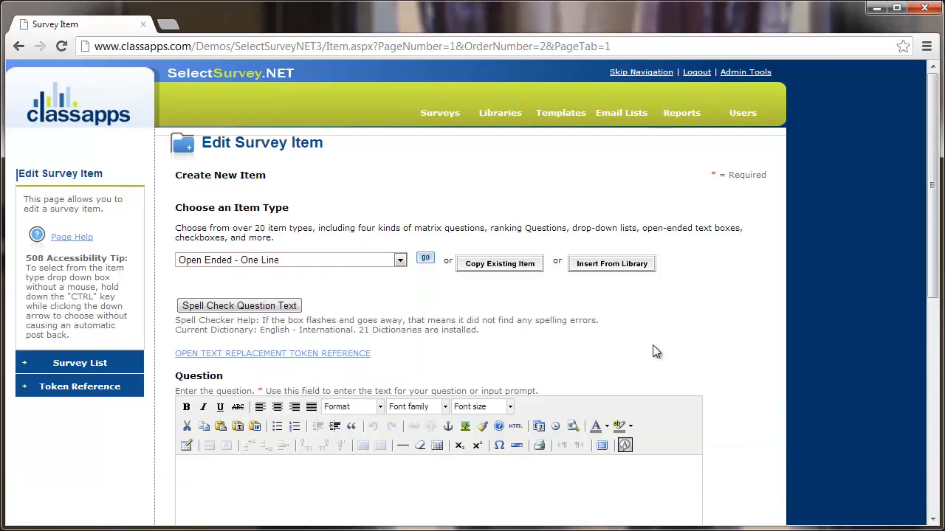
{"action": "left_click", "coordinate": [348, 263]}
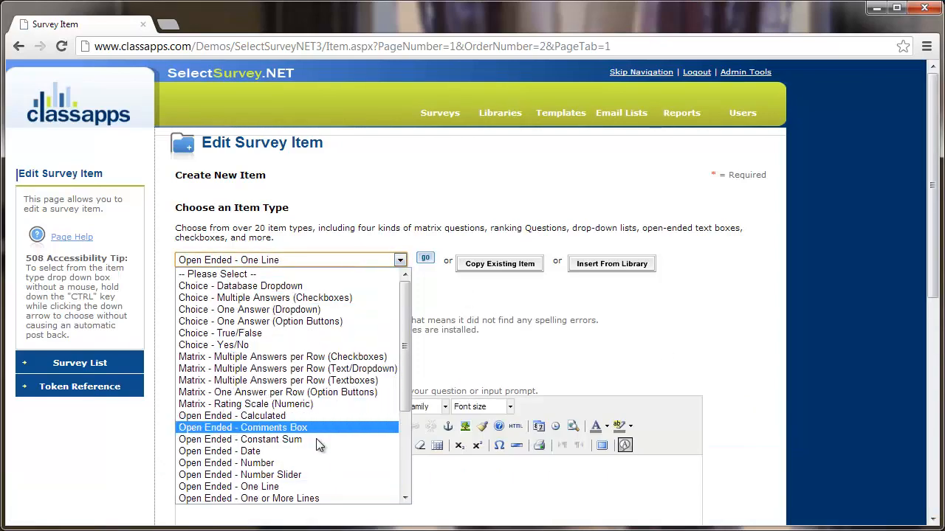
{"action": "scroll", "coordinate": [295, 441], "scroll_direction": "down", "scroll_amount": 1}
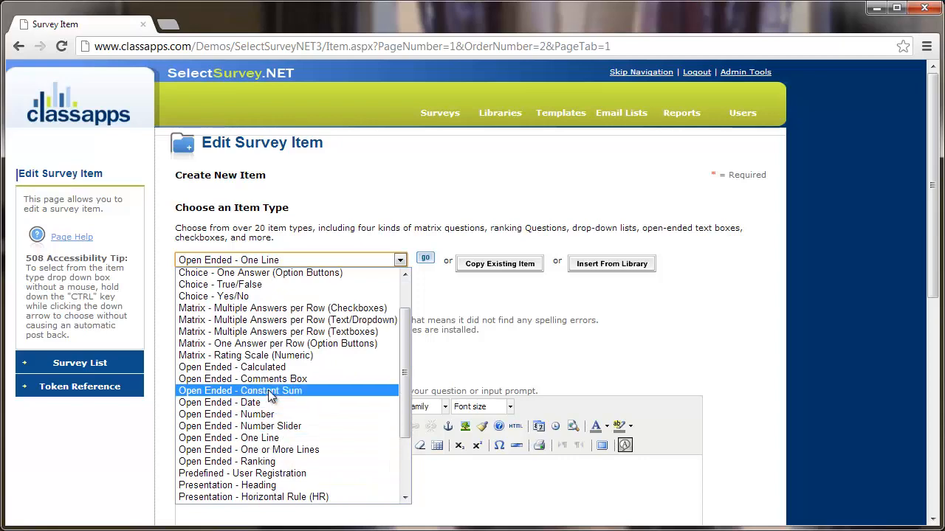
{"action": "left_click", "coordinate": [748, 337]}
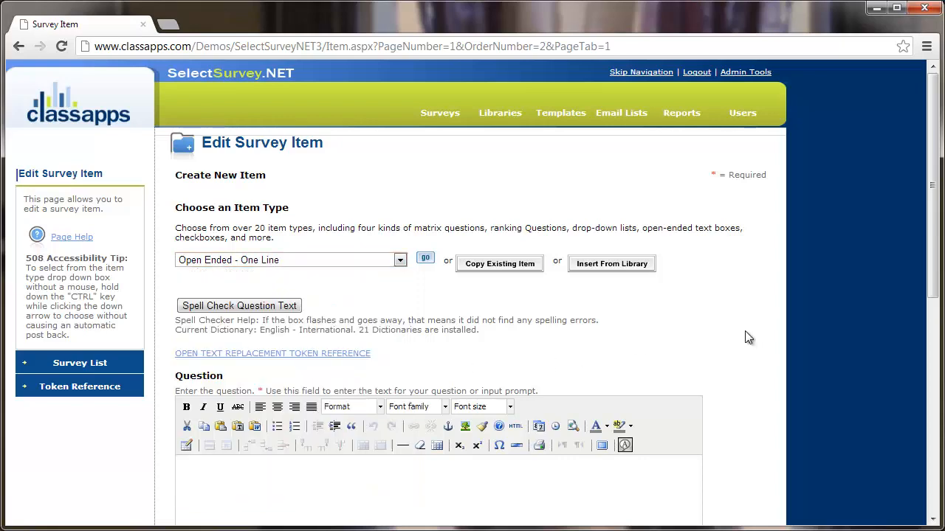
{"action": "scroll", "coordinate": [748, 338], "scroll_direction": "down", "scroll_amount": 3}
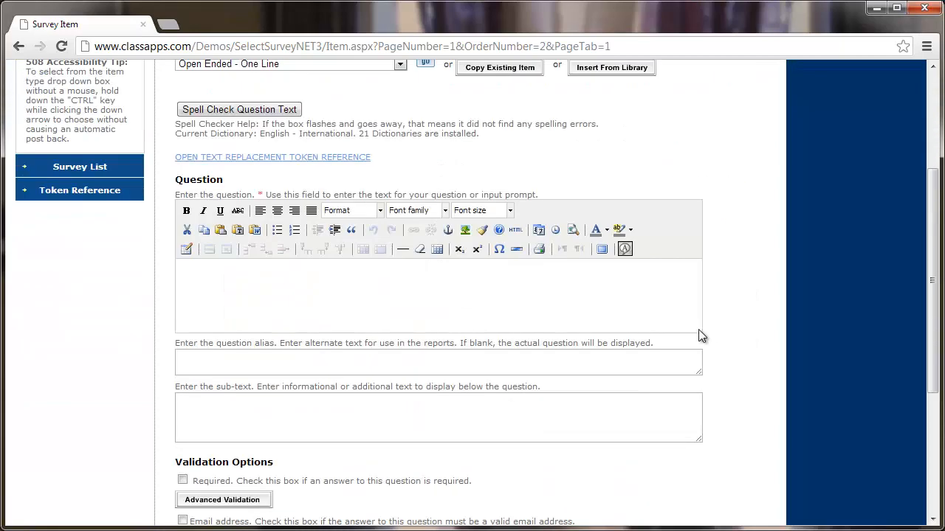
Enter 'Why was your day bad?' as the question text
{"action": "left_click", "coordinate": [568, 304]}
{"action": "type", "text": "Why was your day bad?"}
{"action": "scroll", "coordinate": [727, 303], "scroll_direction": "down", "scroll_amount": 1}
{"action": "scroll", "coordinate": [727, 303], "scroll_direction": "down", "scroll_amount": 4}
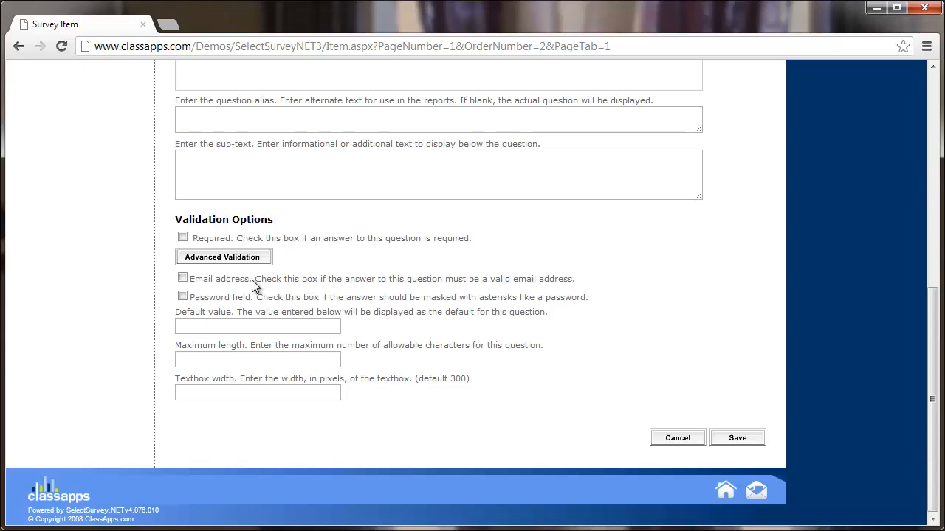
Try the Email address and Password validation checkboxes, leaving both unchecked
{"action": "left_click", "coordinate": [183, 280]}
{"action": "left_click", "coordinate": [184, 280]}
{"action": "left_click", "coordinate": [182, 280]}
{"action": "left_click", "coordinate": [183, 279]}
{"action": "left_click", "coordinate": [182, 295]}
{"action": "left_click", "coordinate": [183, 295]}
Leave Default value, Maximum length and Textbox width empty and save the question
{"action": "left_click", "coordinate": [244, 328]}
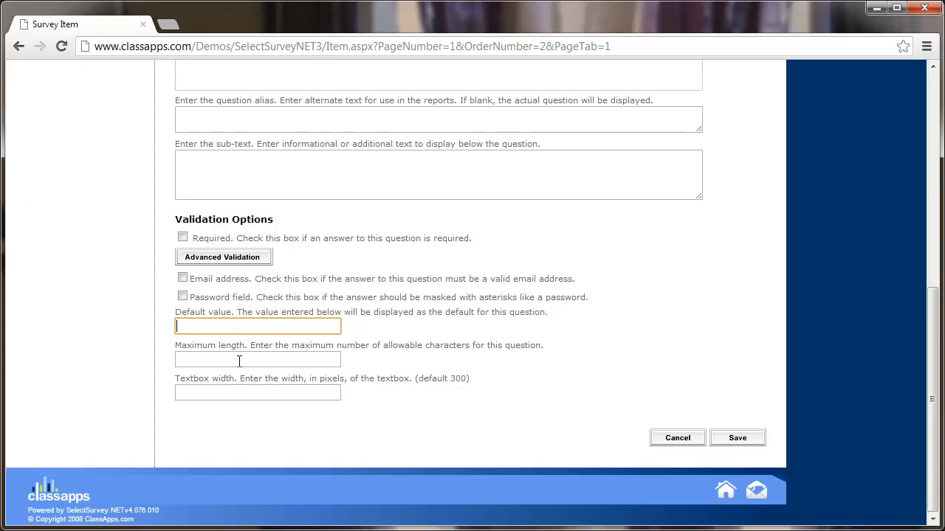
{"action": "left_click", "coordinate": [239, 360]}
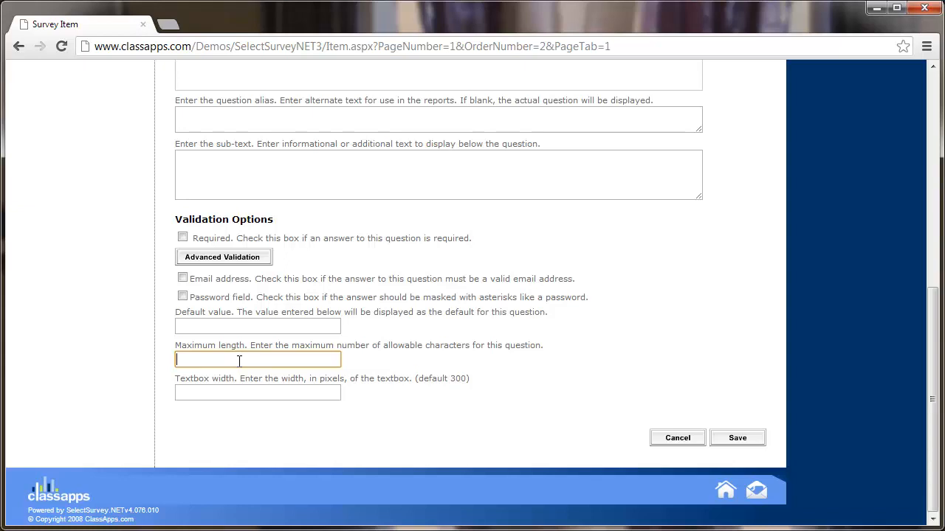
{"action": "left_click", "coordinate": [219, 397]}
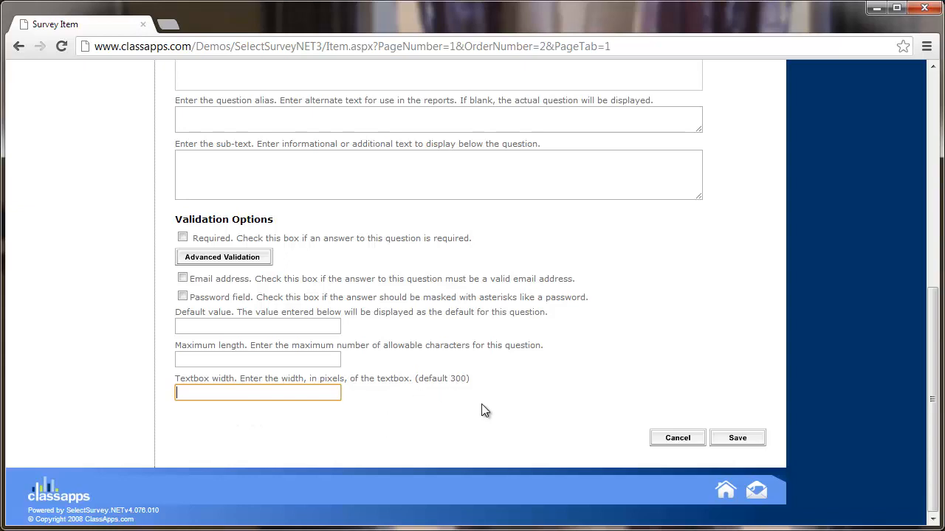
{"action": "left_click", "coordinate": [751, 443]}
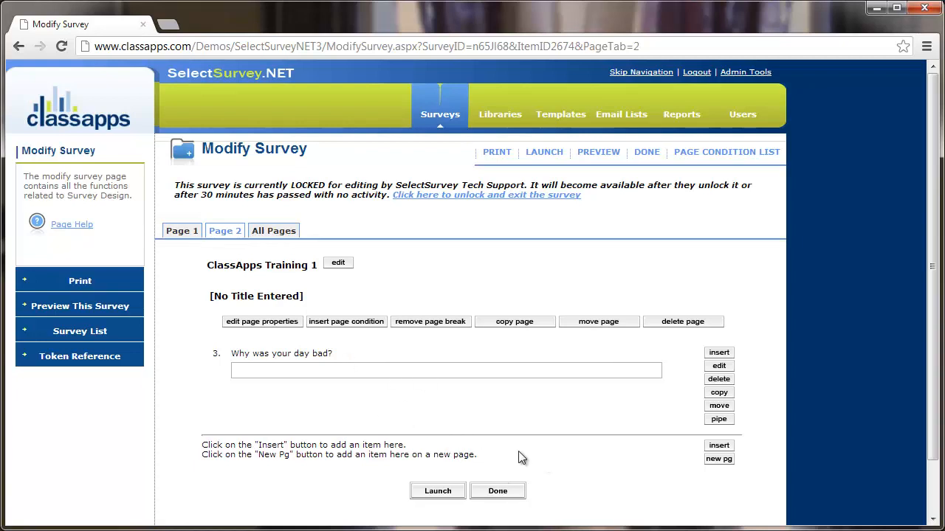
Launch ClassApps Training 1 from the bottom of the Modify Survey page
{"action": "scroll", "coordinate": [546, 456], "scroll_direction": "down", "scroll_amount": 2}
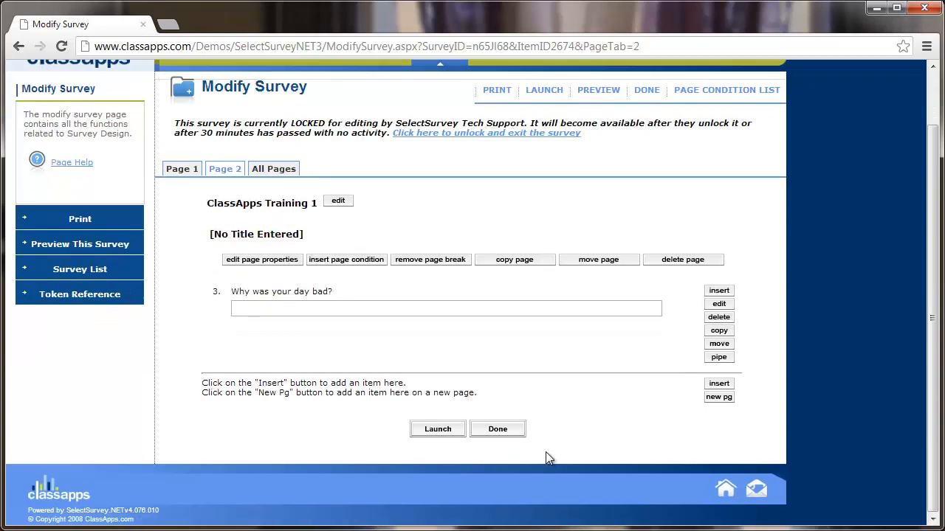
{"action": "left_click", "coordinate": [437, 430]}
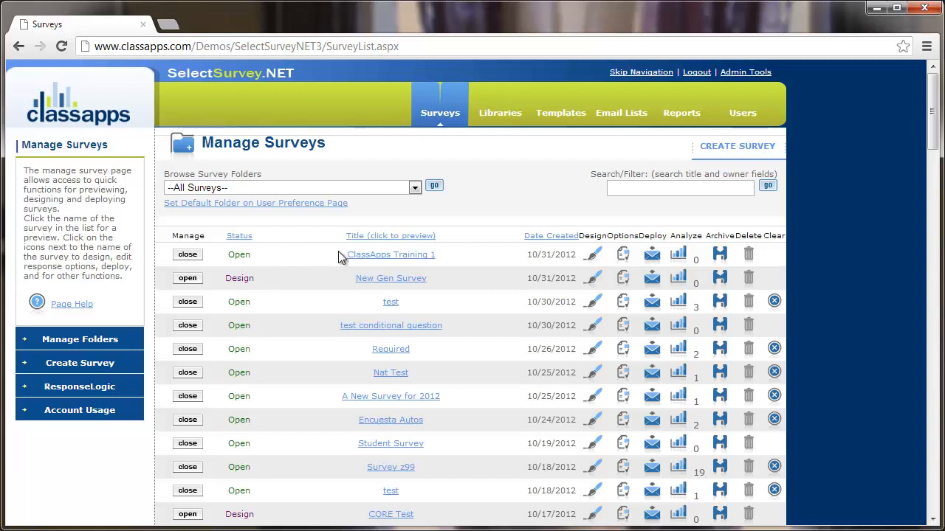
Open ClassApps Training 1 and answer page 1 with Yes and Neutral, dismissing the missing-answer alert
{"action": "left_click", "coordinate": [390, 258]}
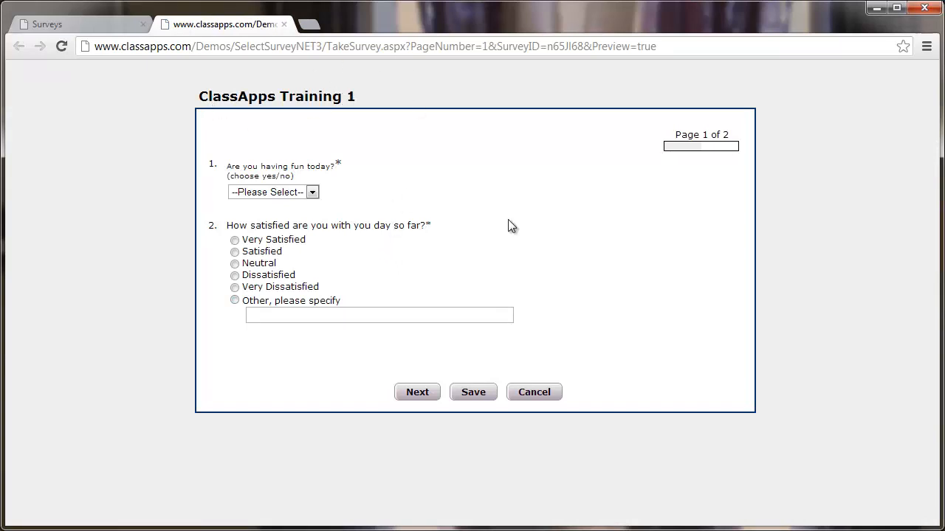
{"action": "left_click", "coordinate": [312, 192]}
{"action": "left_click", "coordinate": [309, 218]}
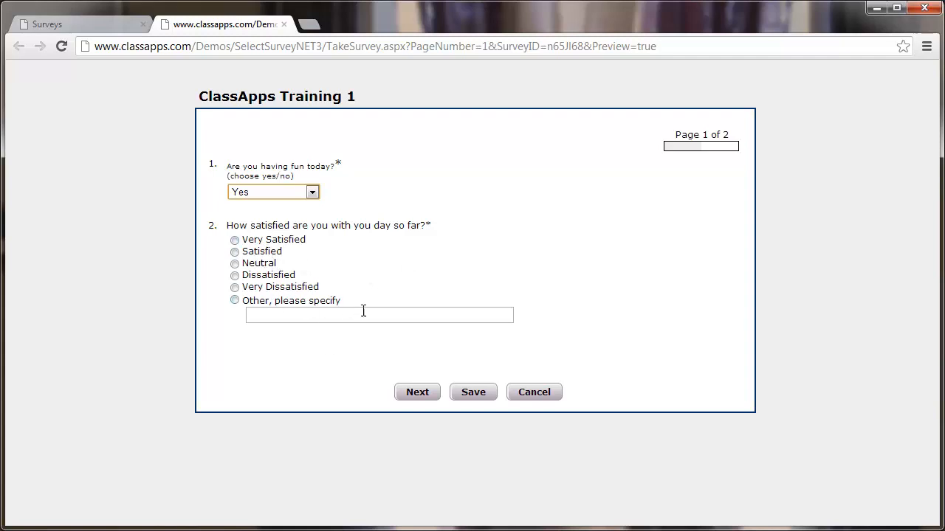
{"action": "left_click", "coordinate": [421, 395]}
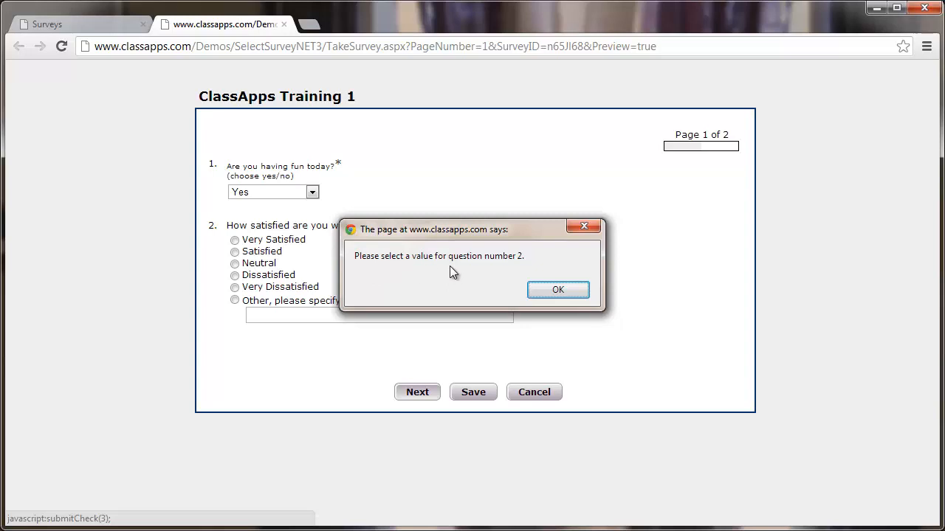
{"action": "left_click", "coordinate": [559, 290]}
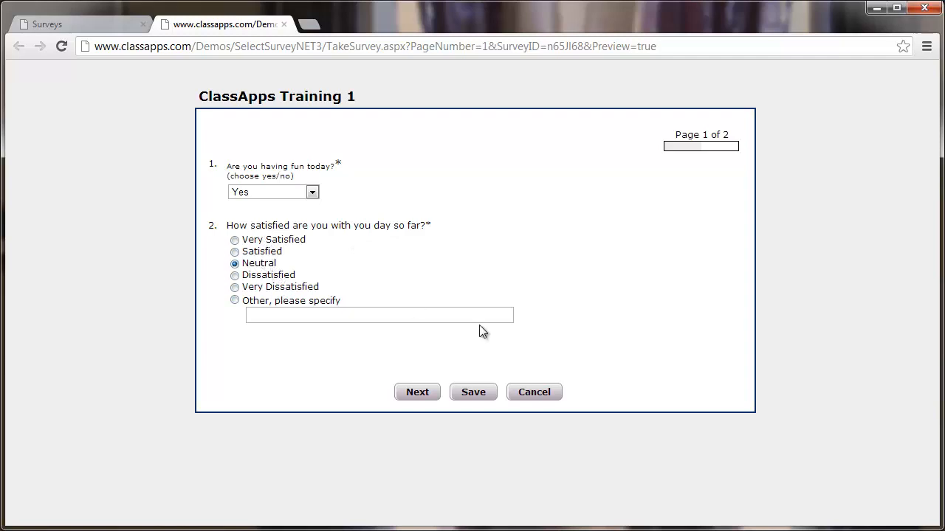
{"action": "left_click", "coordinate": [417, 393]}
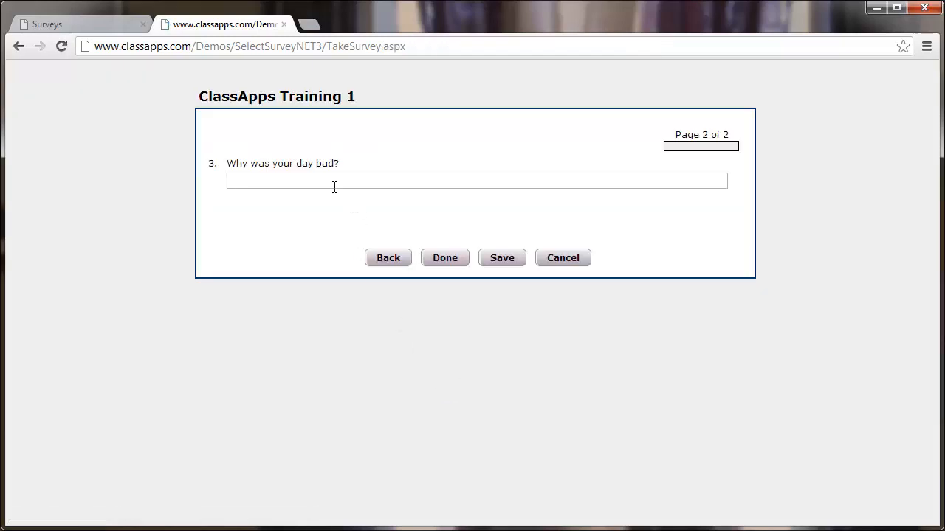
Answer 'Why was your day bad?' with "It's not!" and submit the response
{"action": "left_click", "coordinate": [312, 183]}
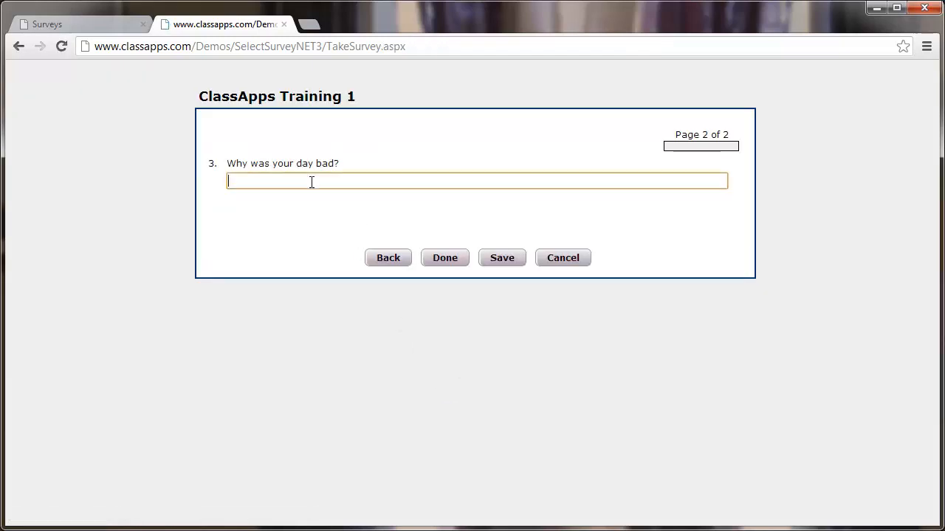
{"action": "type", "text": "It's not!"}
{"action": "left_click", "coordinate": [432, 260]}
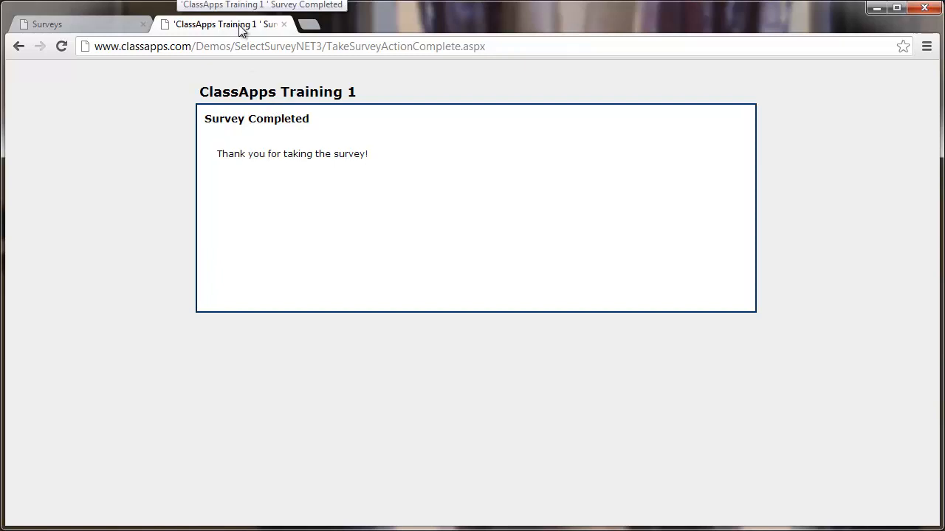
Close the survey tab and open the results for ClassApps Training 1
{"action": "left_click", "coordinate": [284, 25]}
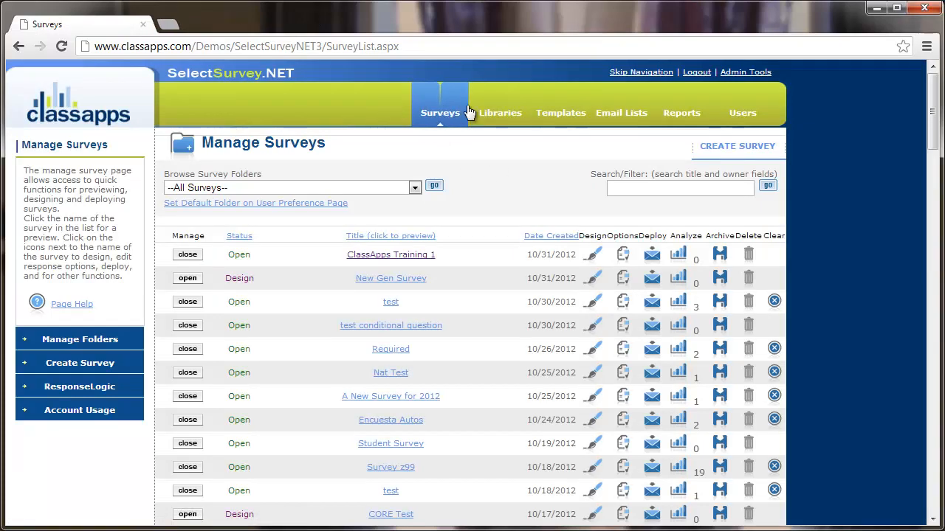
{"action": "left_click", "coordinate": [443, 112]}
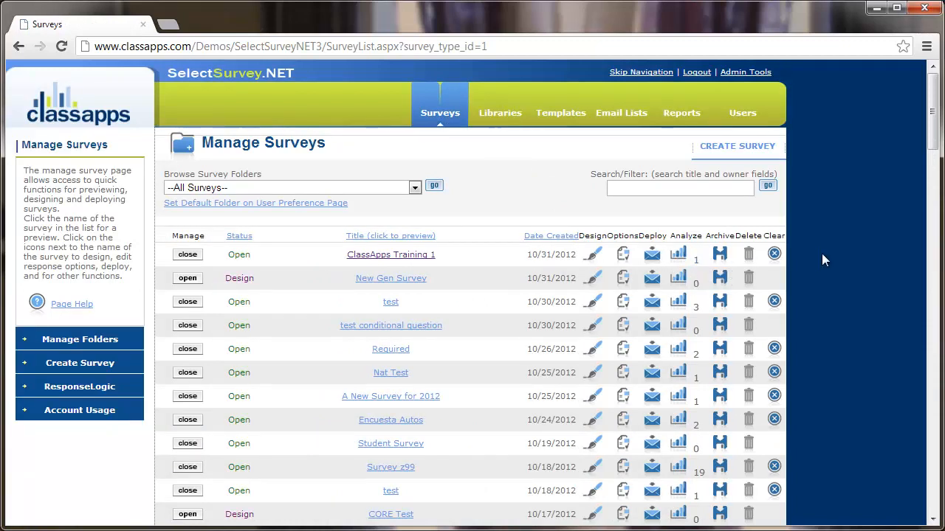
{"action": "left_click", "coordinate": [685, 261]}
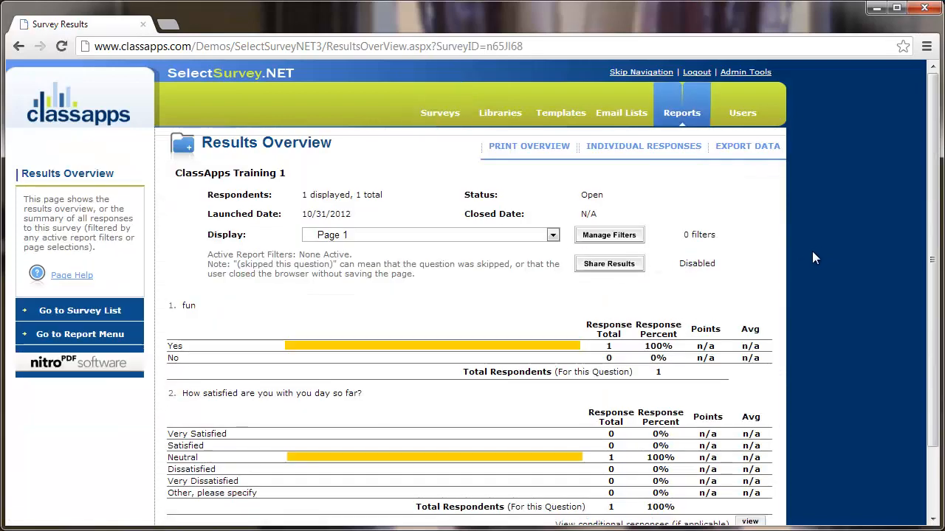
Review Page 1 results in the Display list, then return to the Surveys list
{"action": "scroll", "coordinate": [810, 254], "scroll_direction": "down", "scroll_amount": 1}
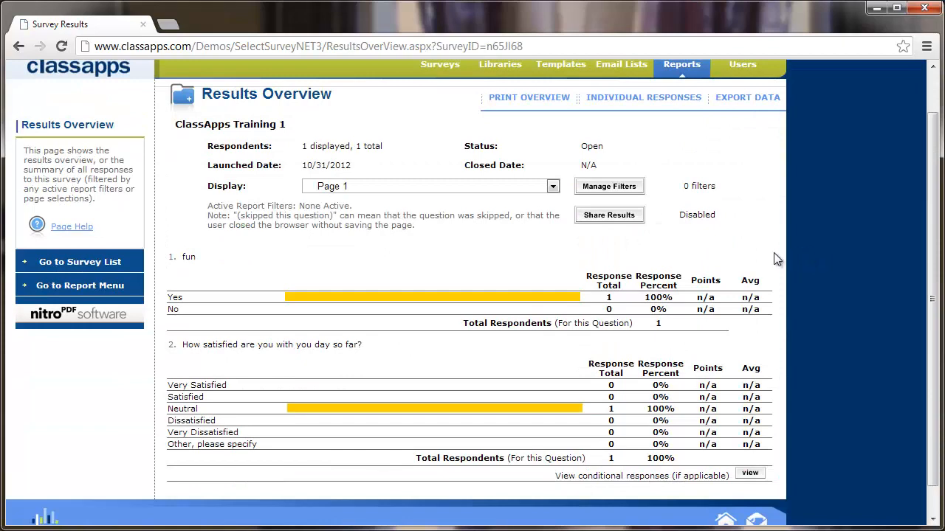
{"action": "left_click", "coordinate": [430, 186]}
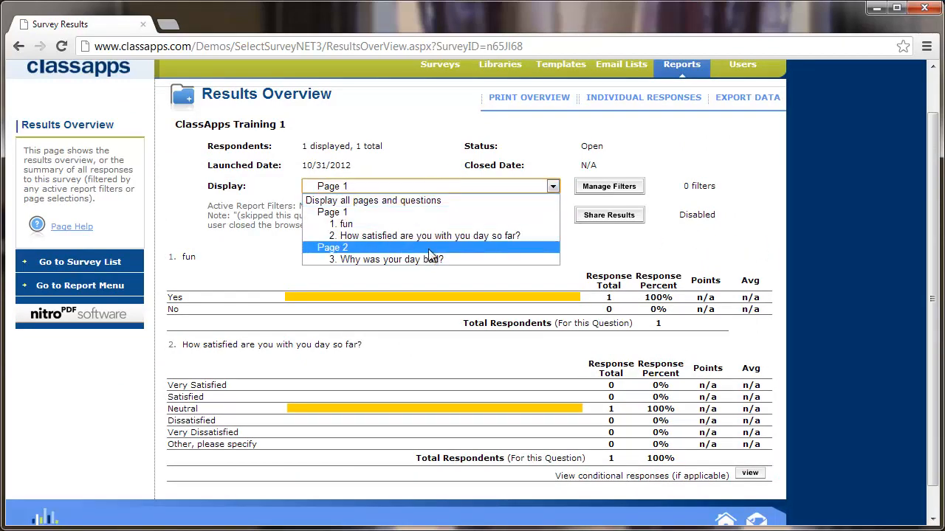
{"action": "left_click", "coordinate": [792, 206]}
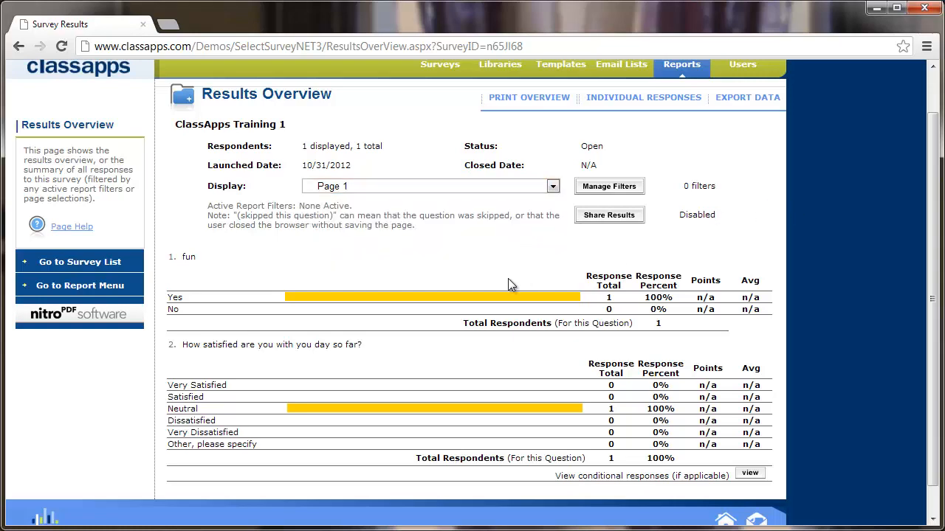
{"action": "scroll", "coordinate": [572, 298], "scroll_direction": "up", "scroll_amount": 1}
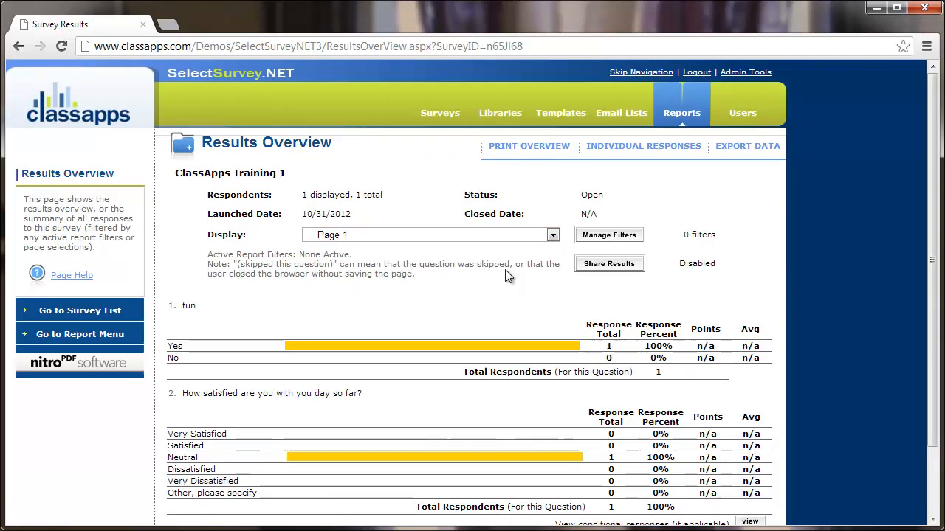
{"action": "left_click", "coordinate": [451, 117]}
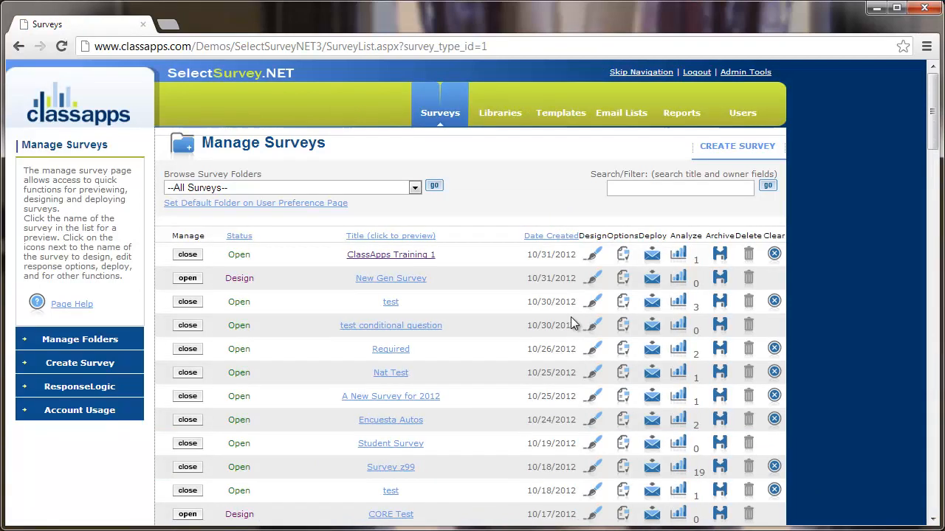